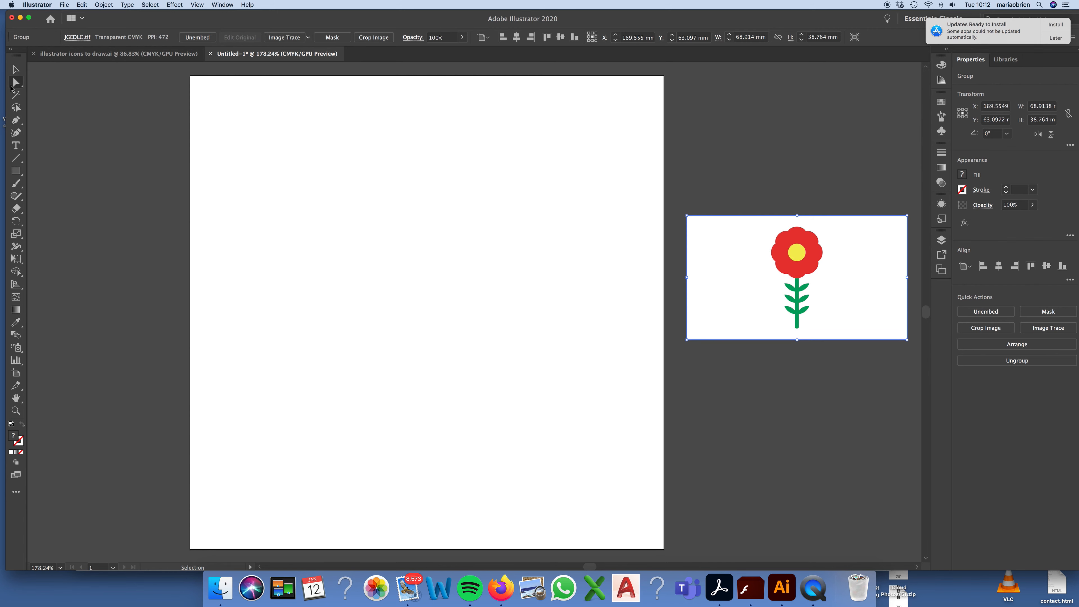
Step: Draw a circle about 52 mm across near the middle of the artboard and fill it with bright red
click(16, 171)
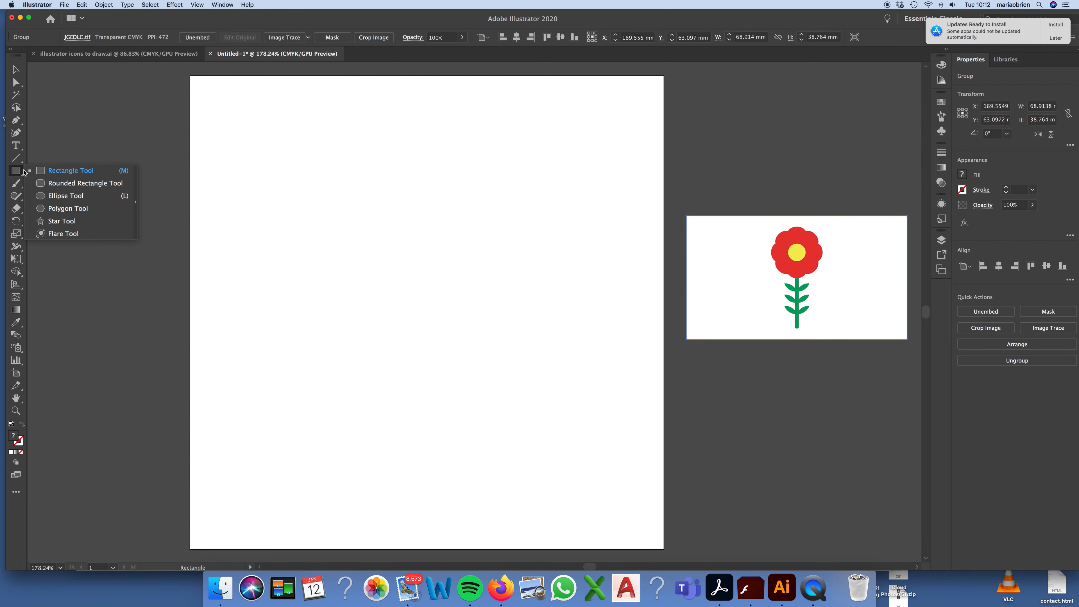
click(54, 198)
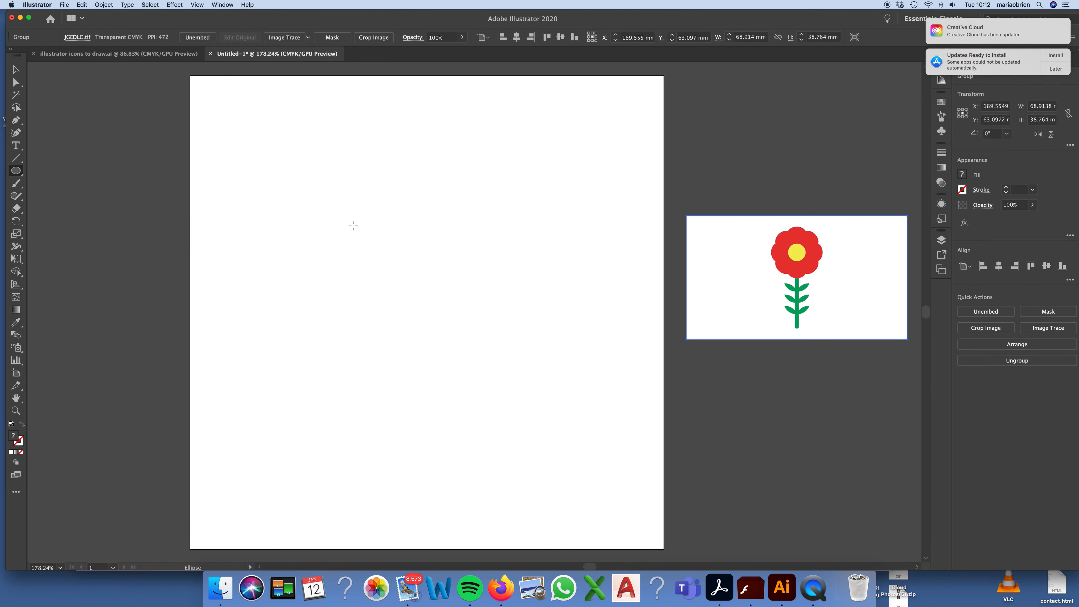
drag(348, 204, 493, 370)
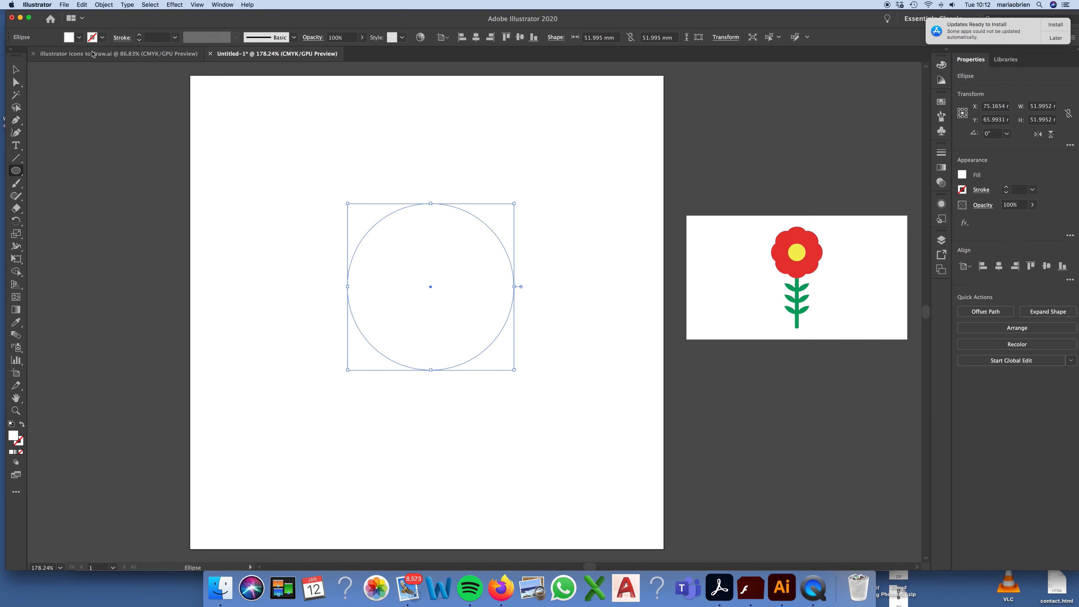
click(79, 37)
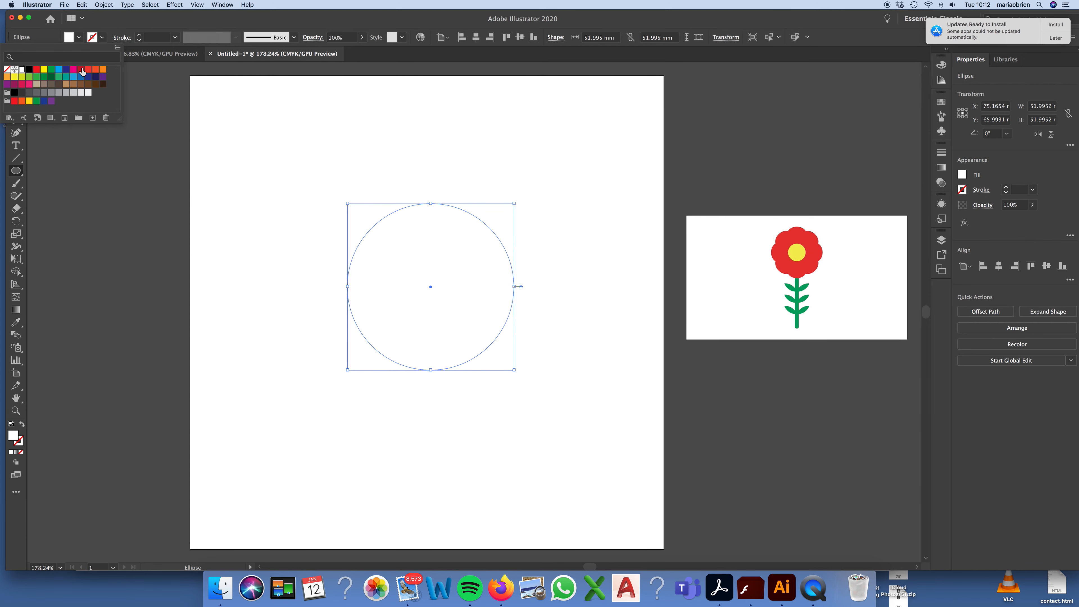
click(38, 70)
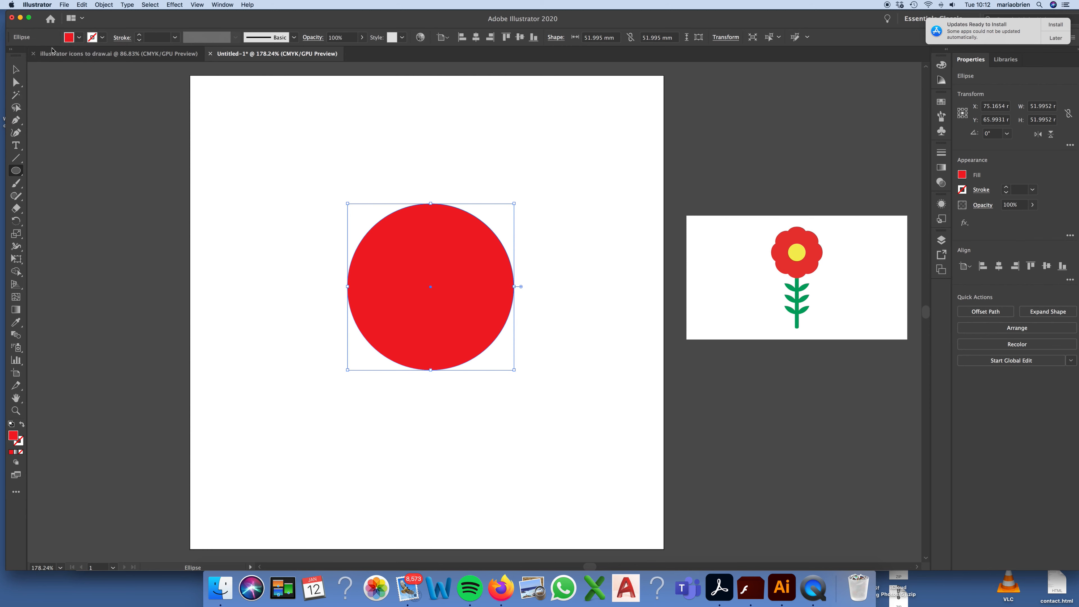
Step: Recolour the circle with the petal red sampled from the reference flower image
click(16, 322)
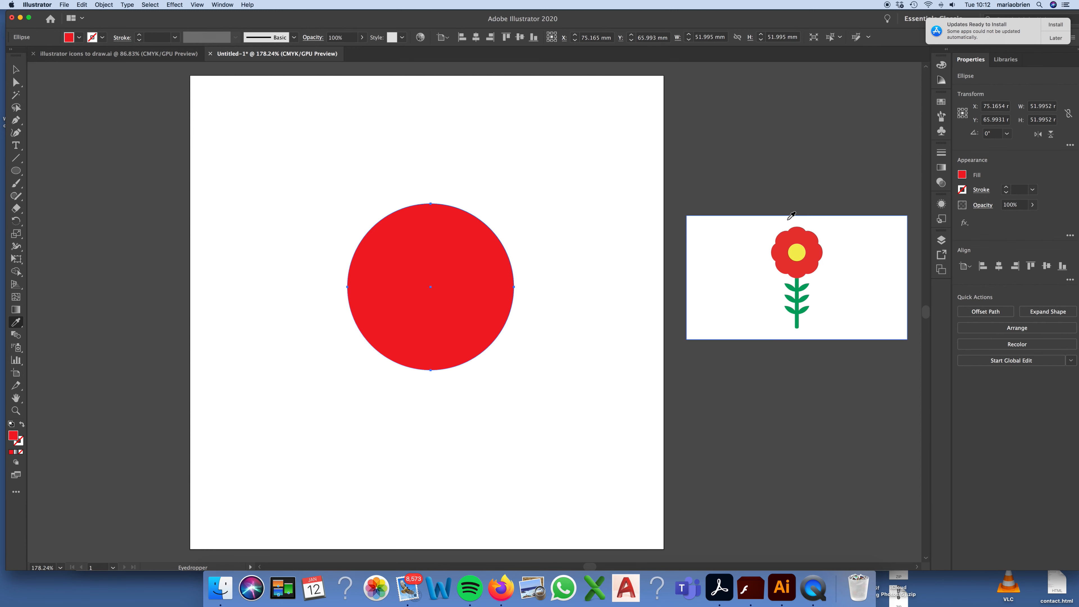
click(801, 233)
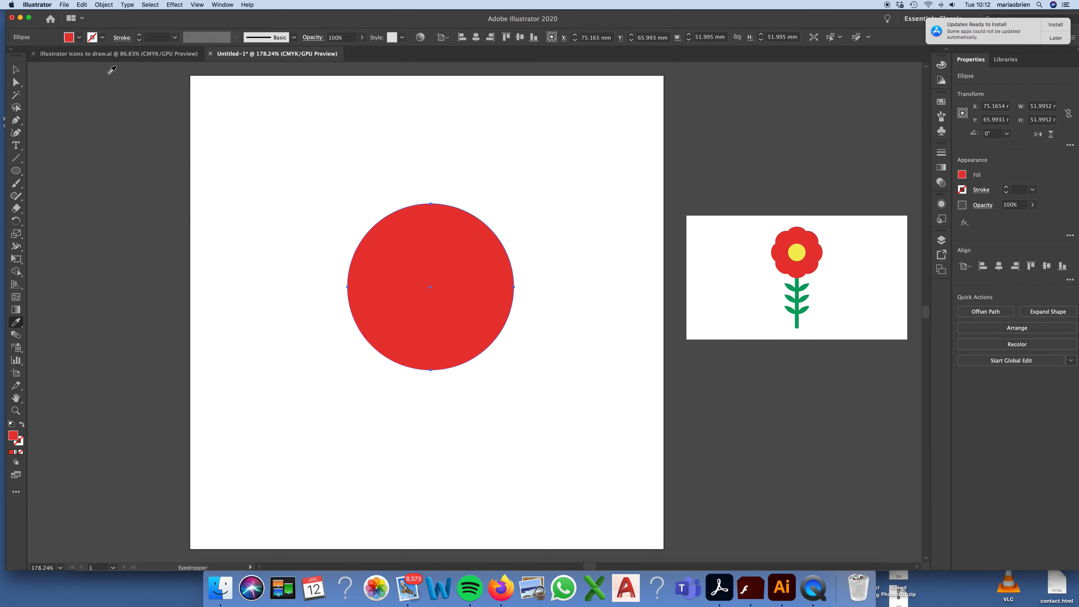
click(16, 69)
click(229, 175)
click(417, 256)
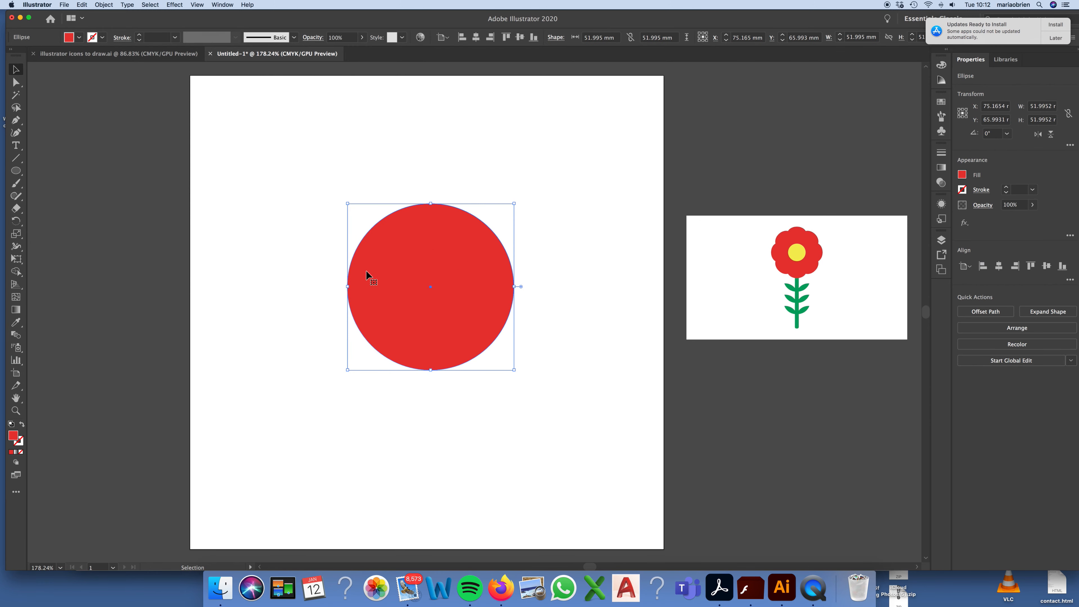
click(15, 323)
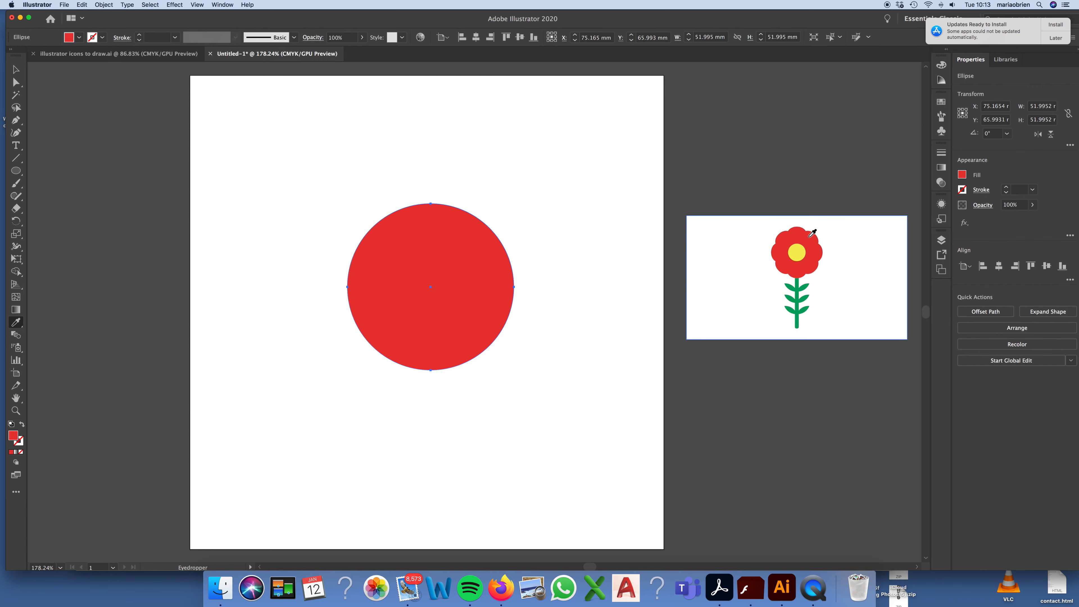
click(16, 69)
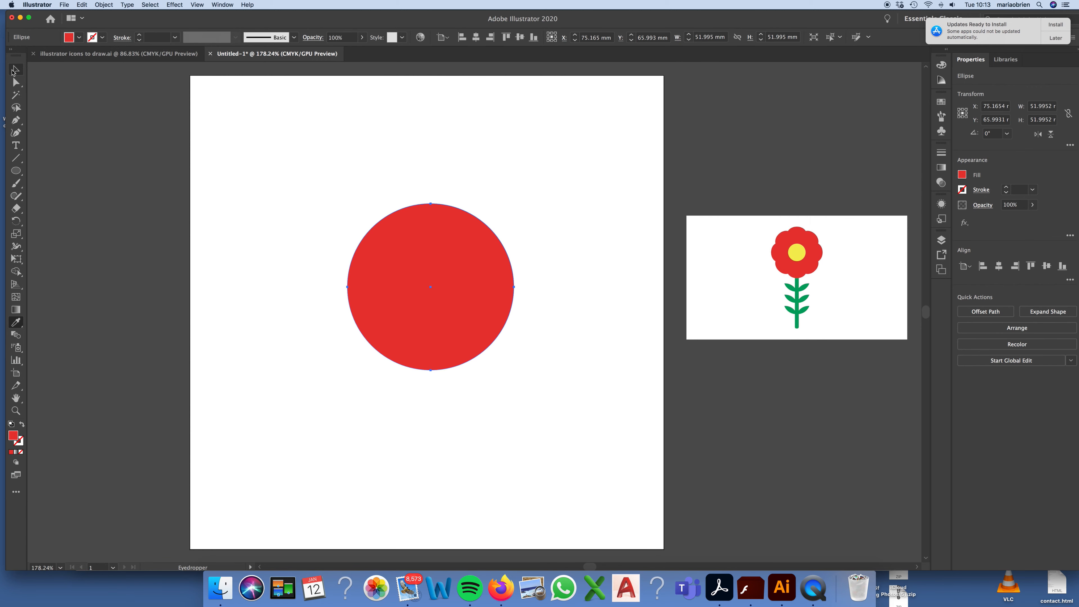
Step: Scale the circle down to about 42.5 mm across and move it to the upper part of the artboard
click(431, 299)
click(511, 316)
click(452, 329)
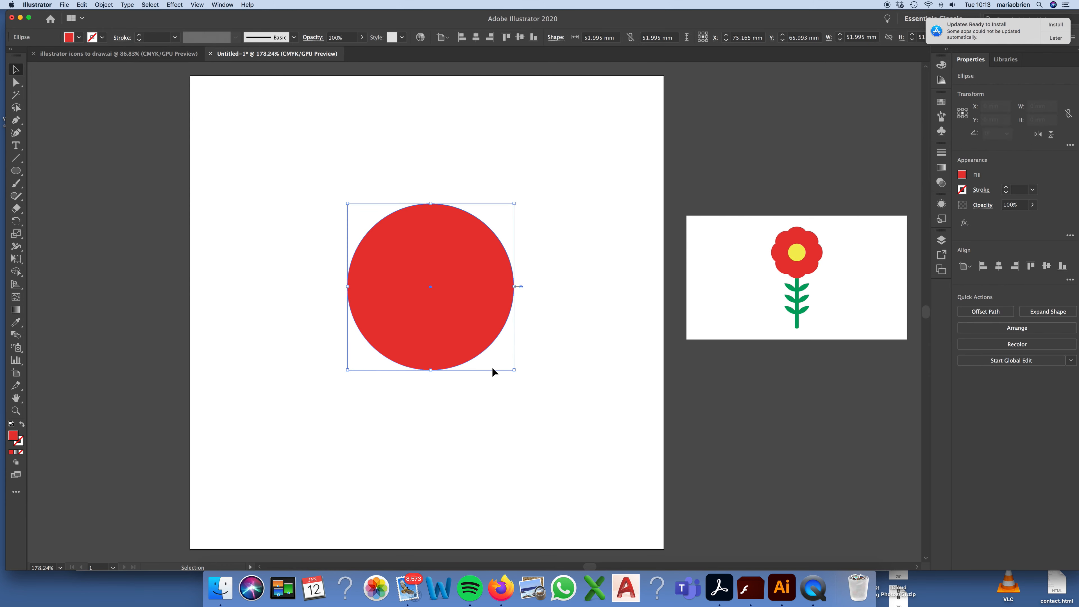
drag(514, 371, 483, 339)
drag(450, 294, 461, 230)
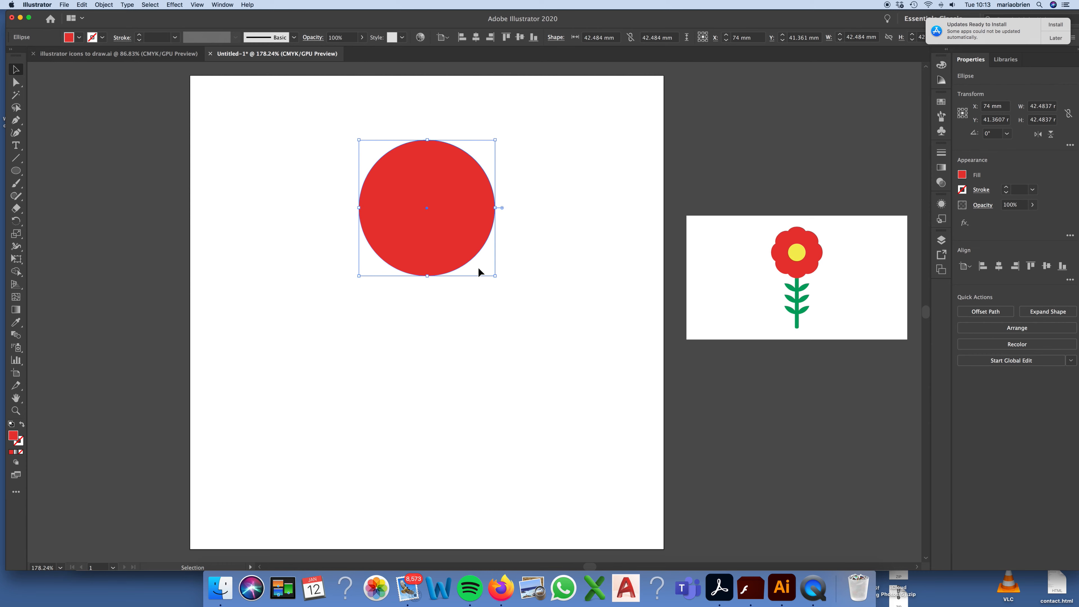
Step: Apply the Pucker & Bloat effect to the red circle with a bloat of 30% to form four petals
click(174, 4)
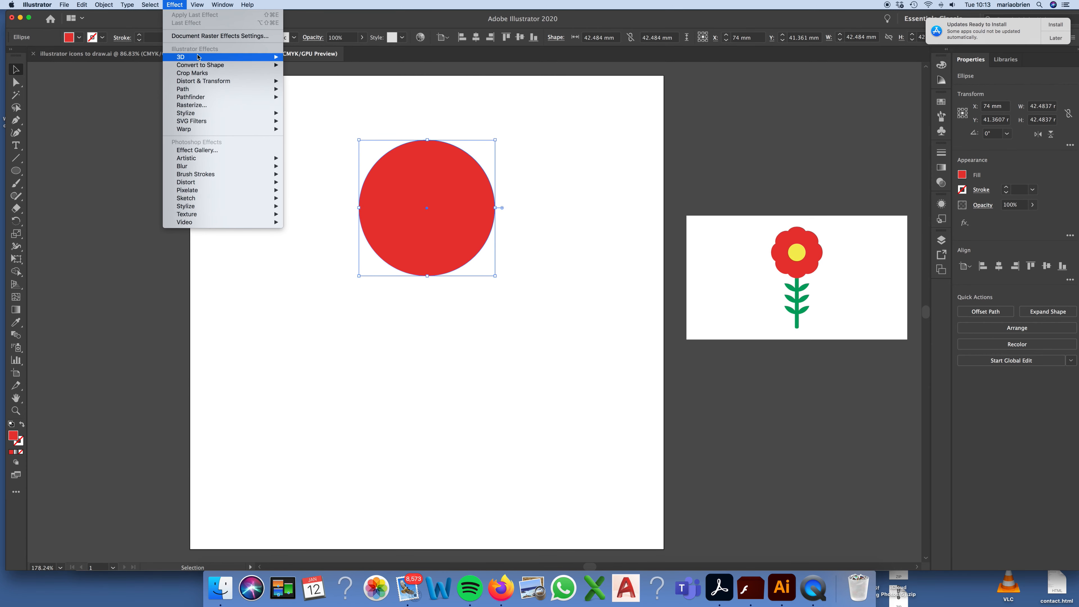
mouse_move(208, 84)
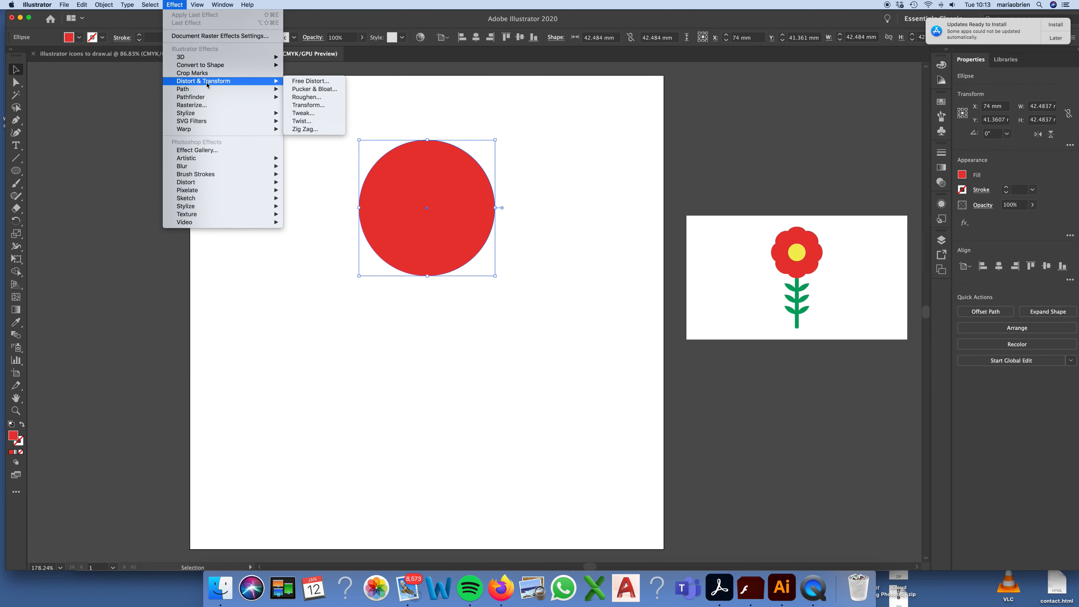
click(298, 90)
drag(499, 280, 654, 104)
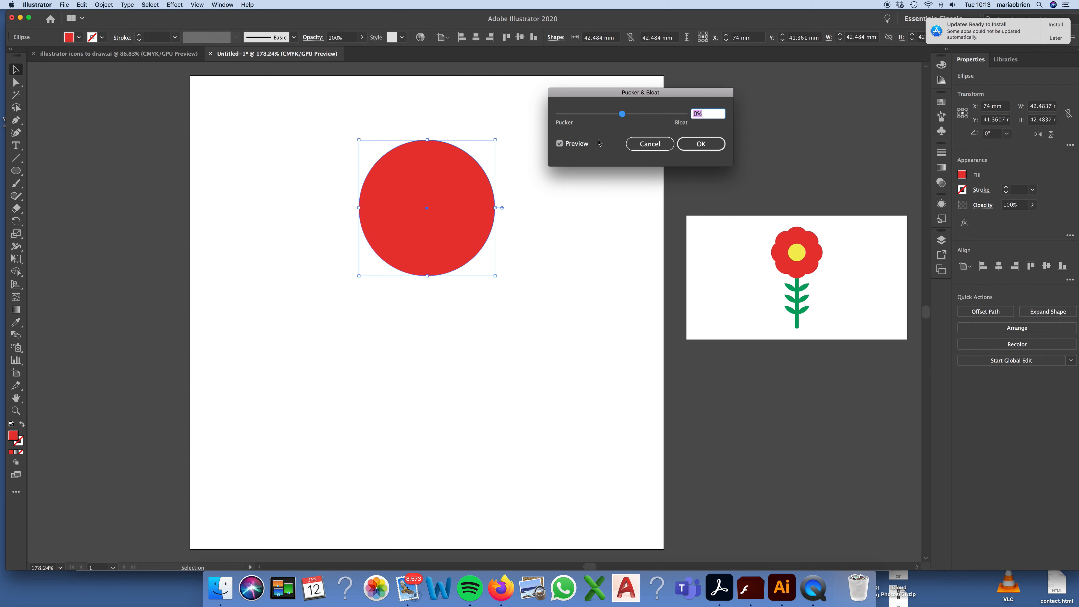
mouse_move(622, 114)
mouse_down()
mouse_move(596, 119)
mouse_move(673, 119)
mouse_move(633, 119)
mouse_up()
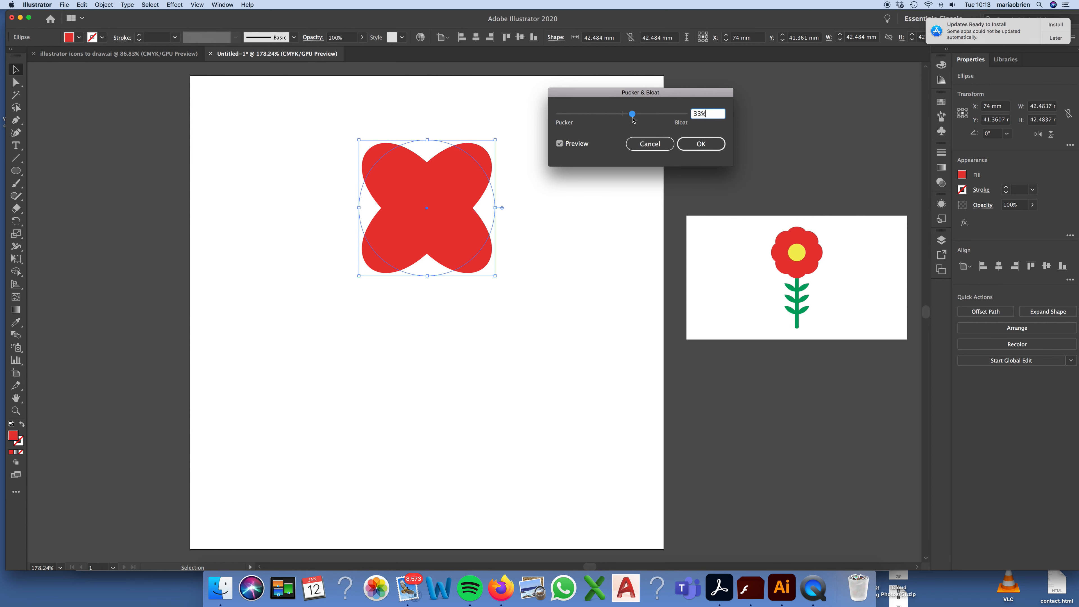
click(632, 118)
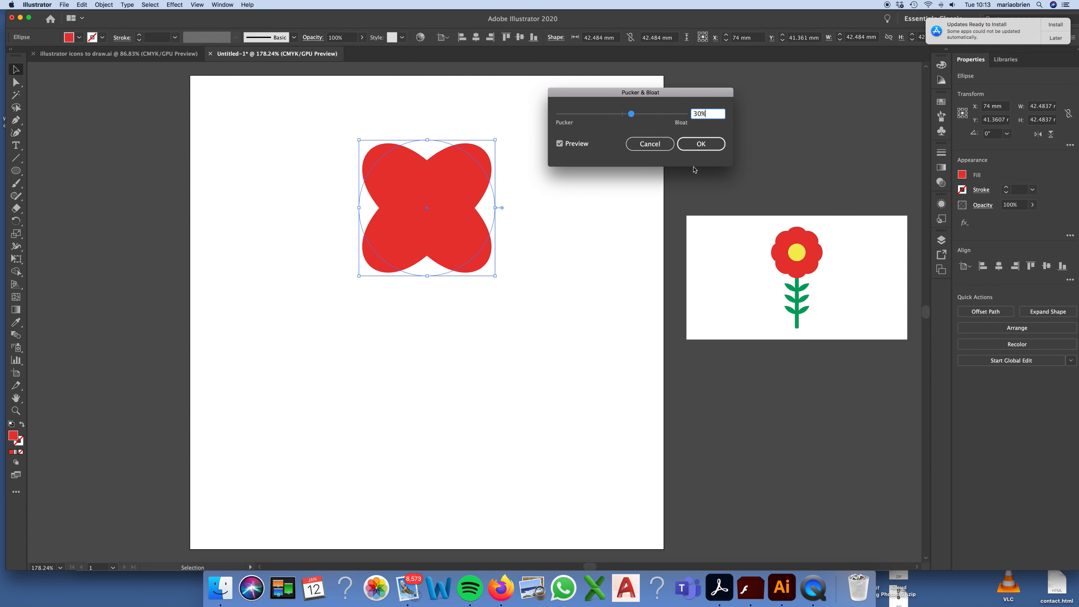
click(700, 148)
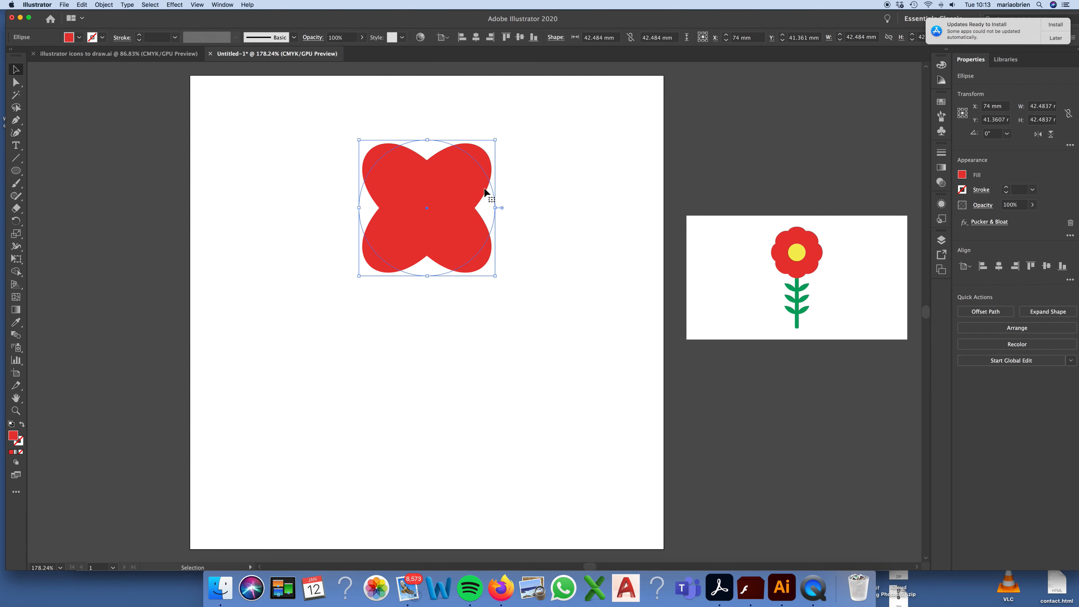
key(a)
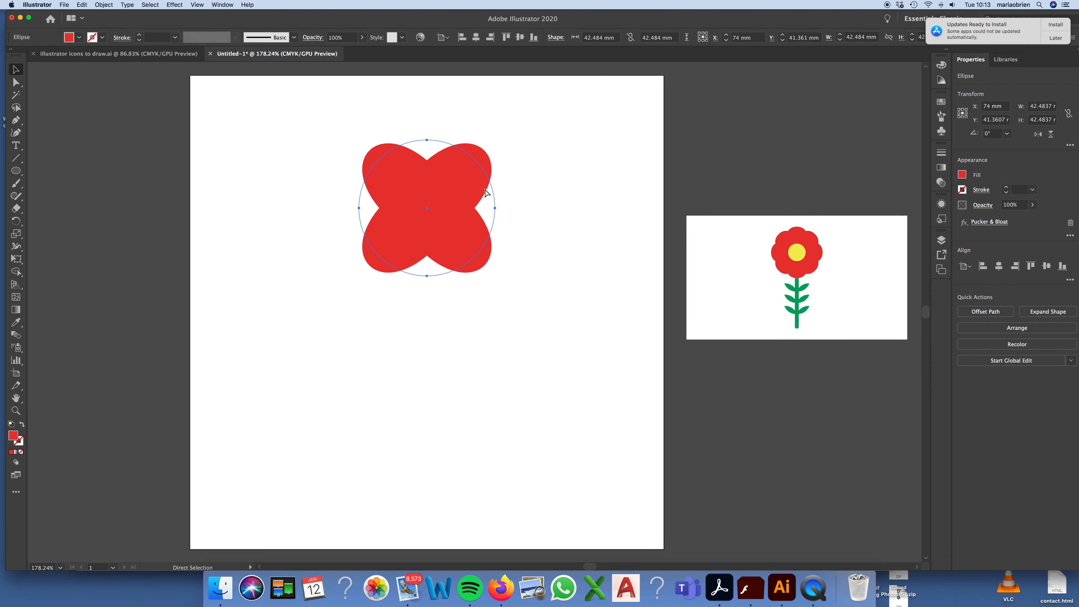
key(v)
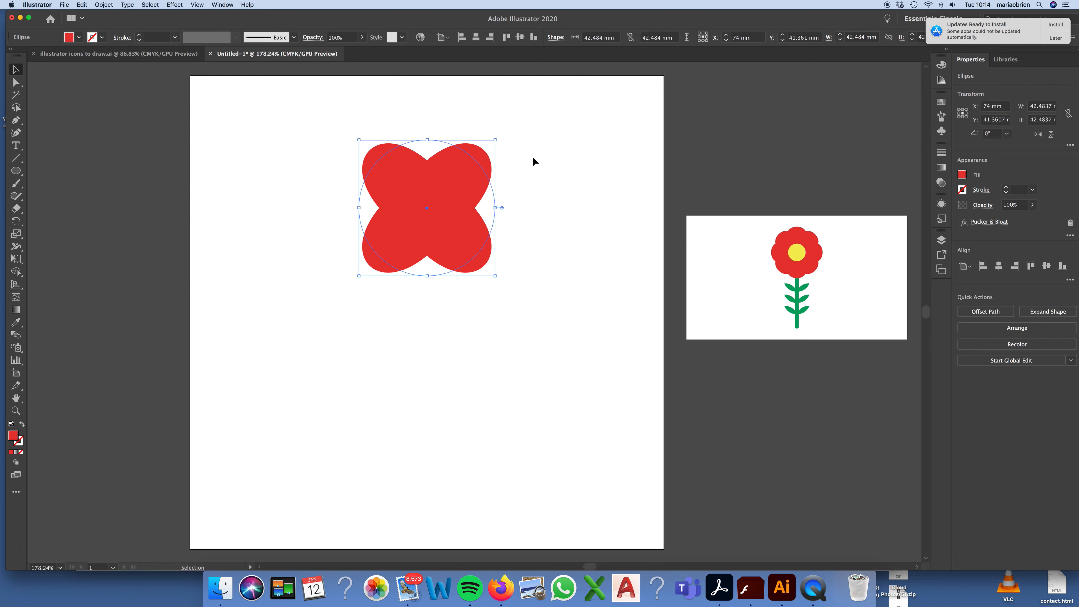
scroll(534, 146, left, 2)
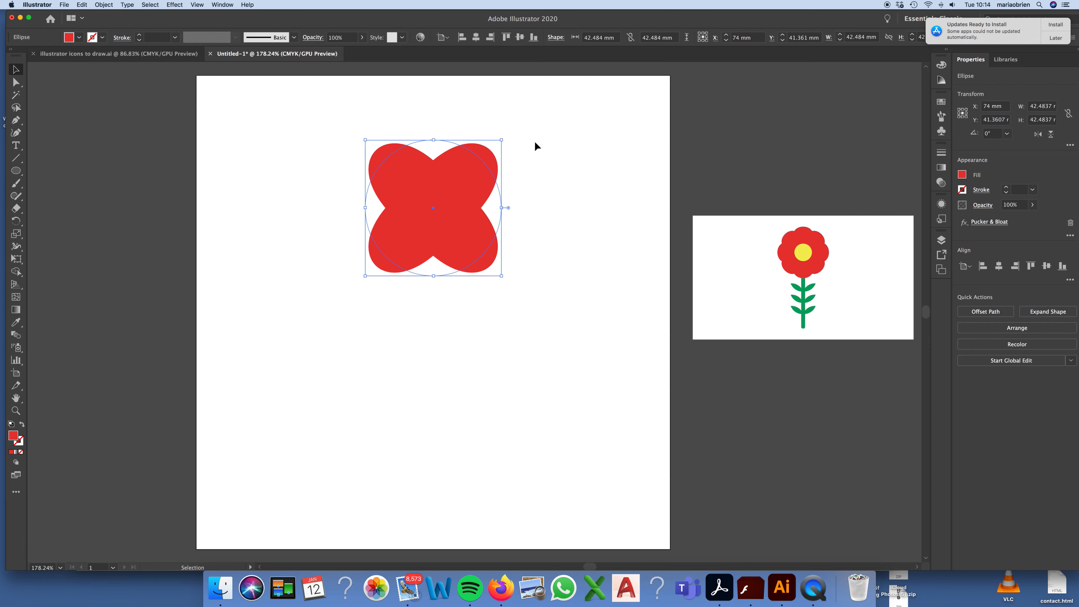
drag(438, 186, 555, 194)
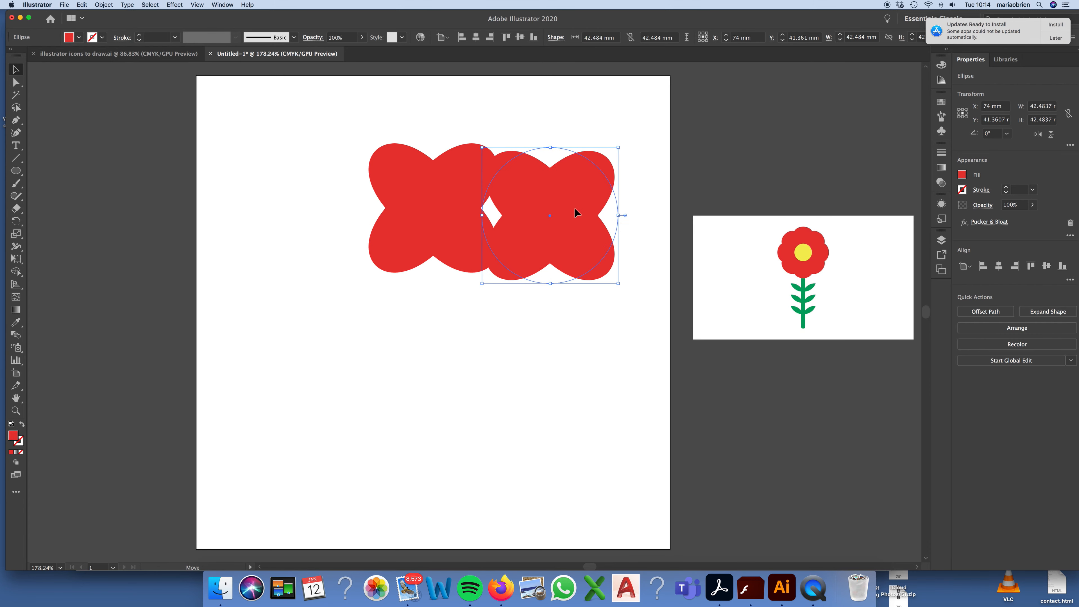
key(a)
key(super+z)
key(v)
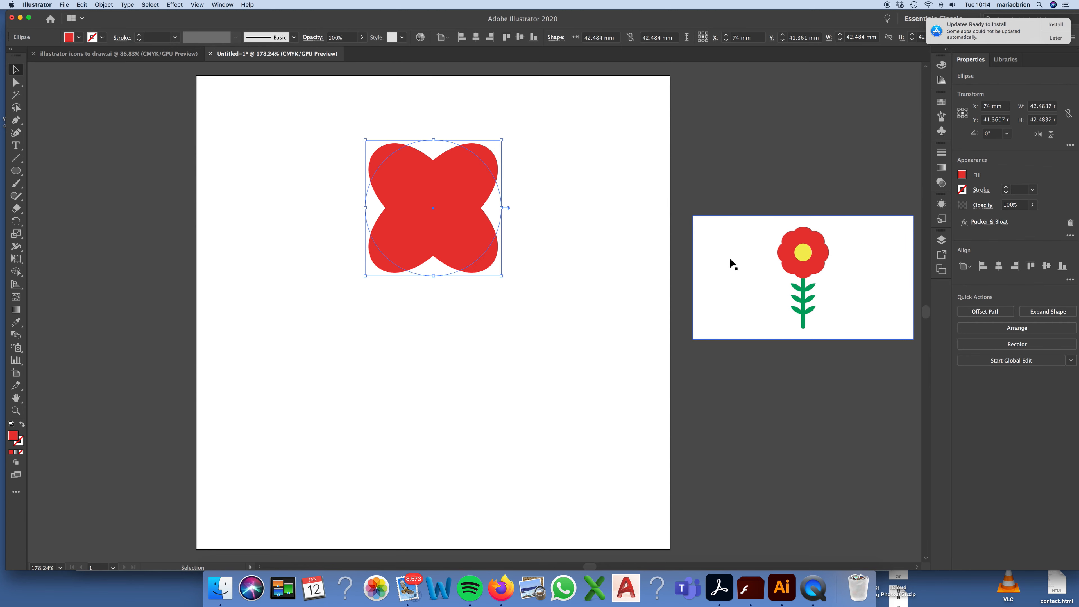
Step: Make a copy of the four-petal shape rotated about its centre to about 316.5°, fitting its petals evenly between the originals
drag(503, 138, 523, 197)
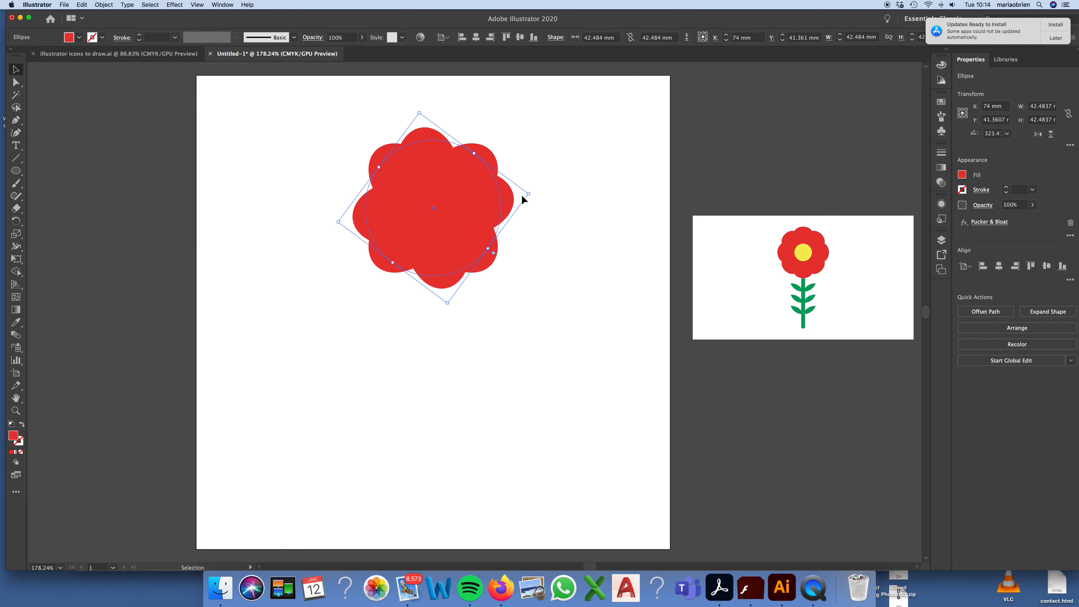
click(535, 197)
click(506, 198)
drag(533, 192, 533, 198)
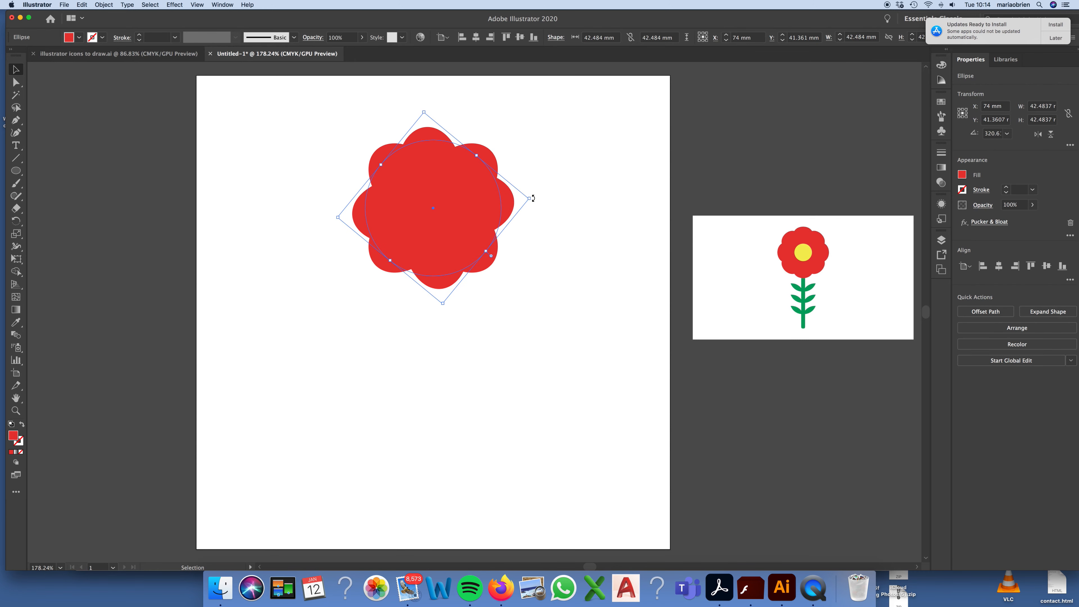
click(561, 197)
click(511, 213)
drag(533, 200, 535, 205)
click(552, 197)
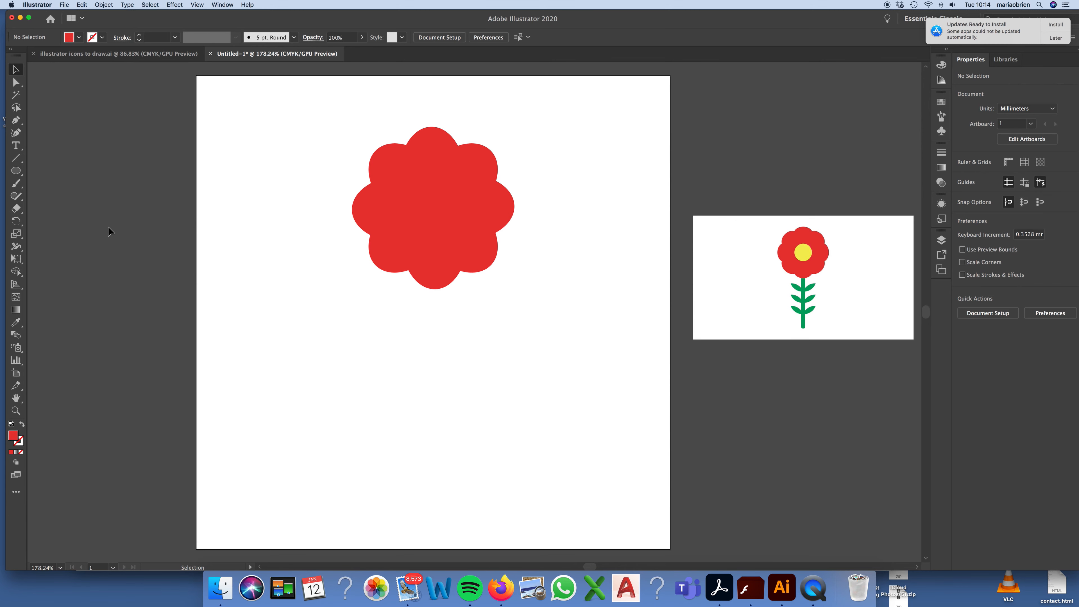
Step: Draw a circle about 14.3 mm across at the flower's middle, using the yellow sampled from the reference flower's centre
click(16, 171)
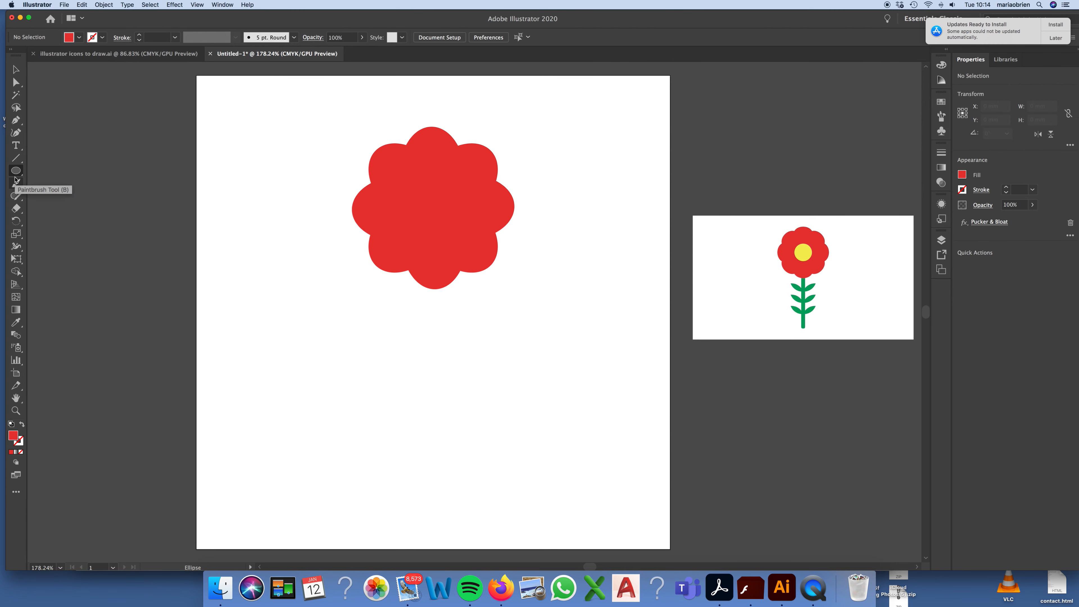
click(16, 324)
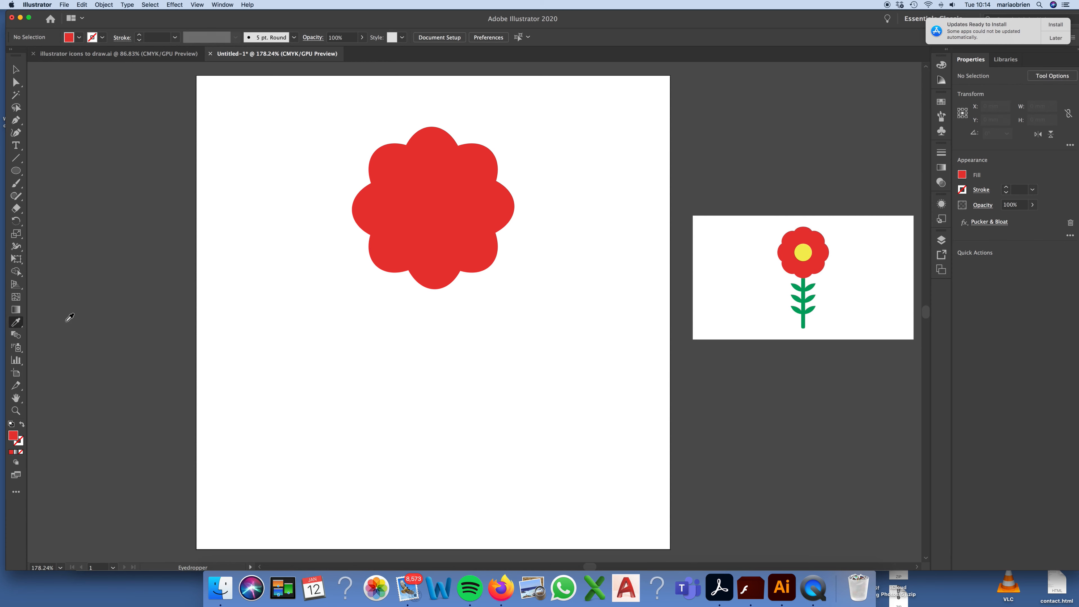
click(807, 250)
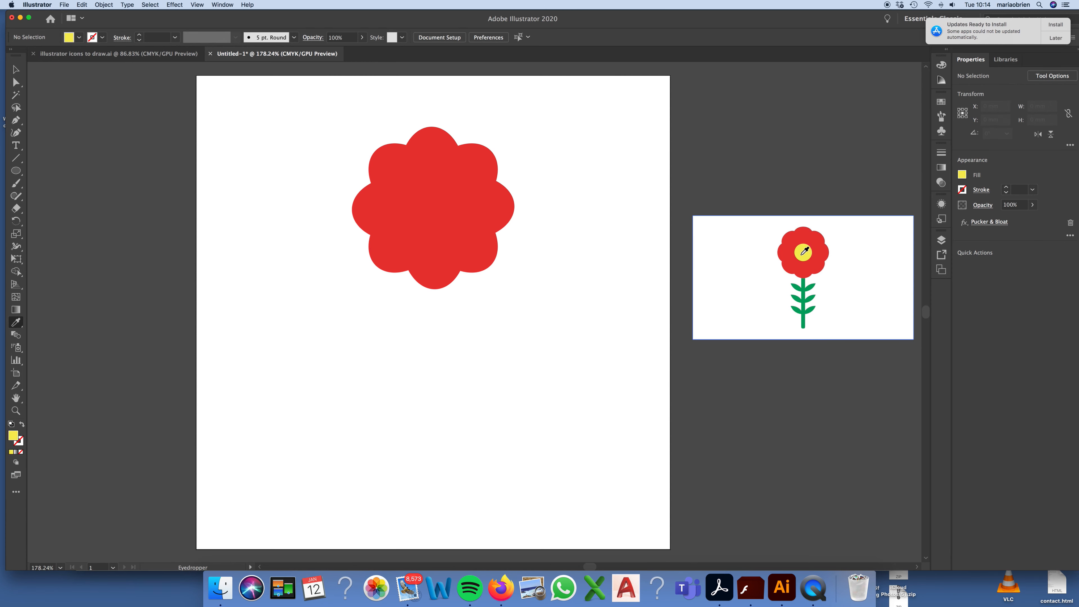
click(72, 37)
click(72, 37)
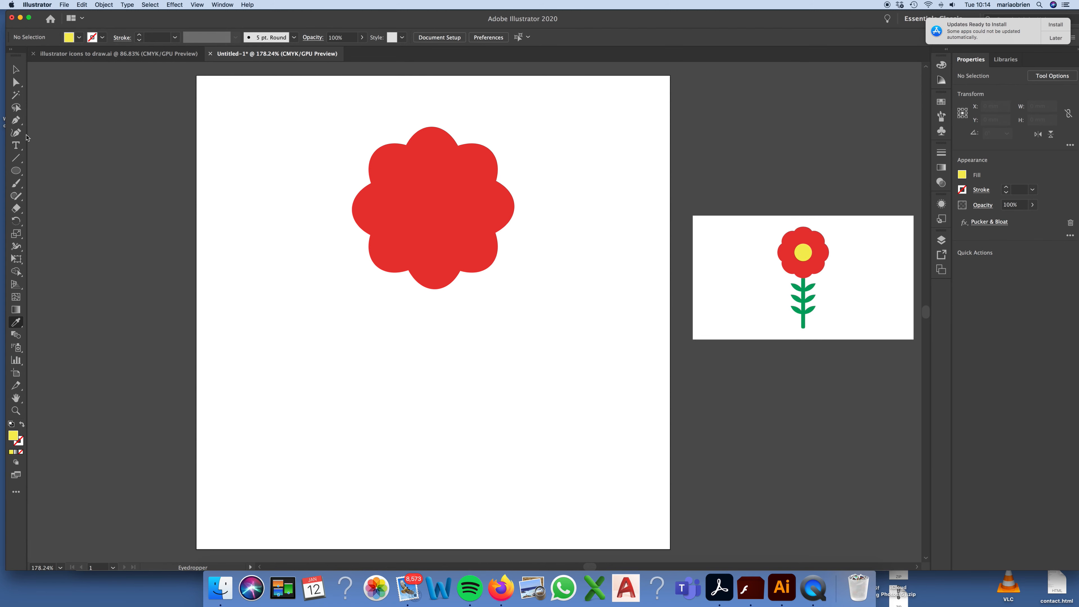
click(16, 171)
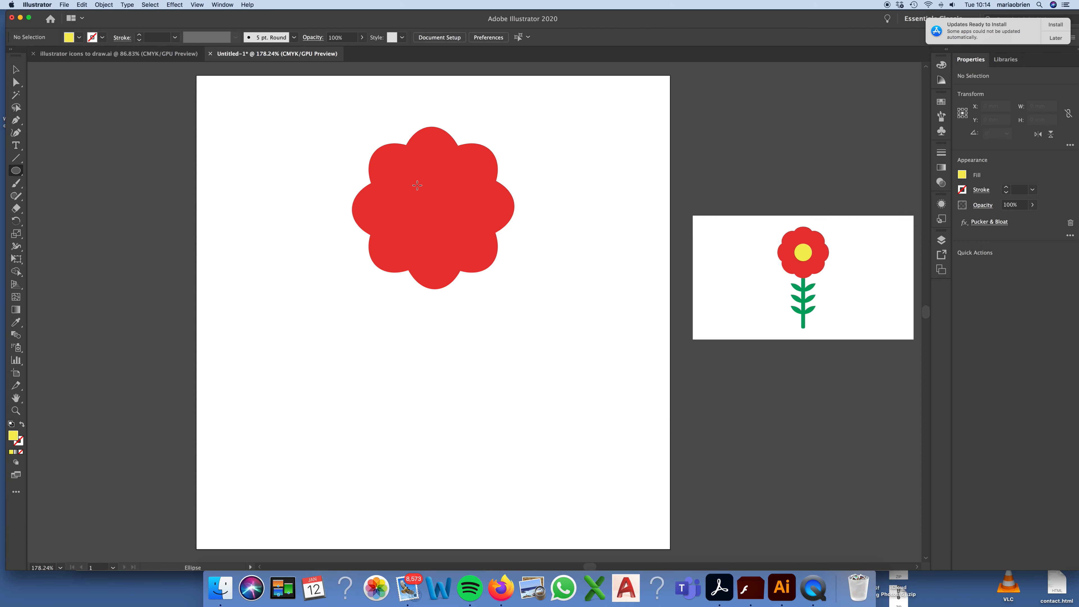
mouse_move(417, 185)
mouse_down()
mouse_move(476, 221)
mouse_move(466, 230)
mouse_up()
Step: Centre-align the petal shapes and the yellow circle horizontally and vertically, relative to the selection
click(16, 69)
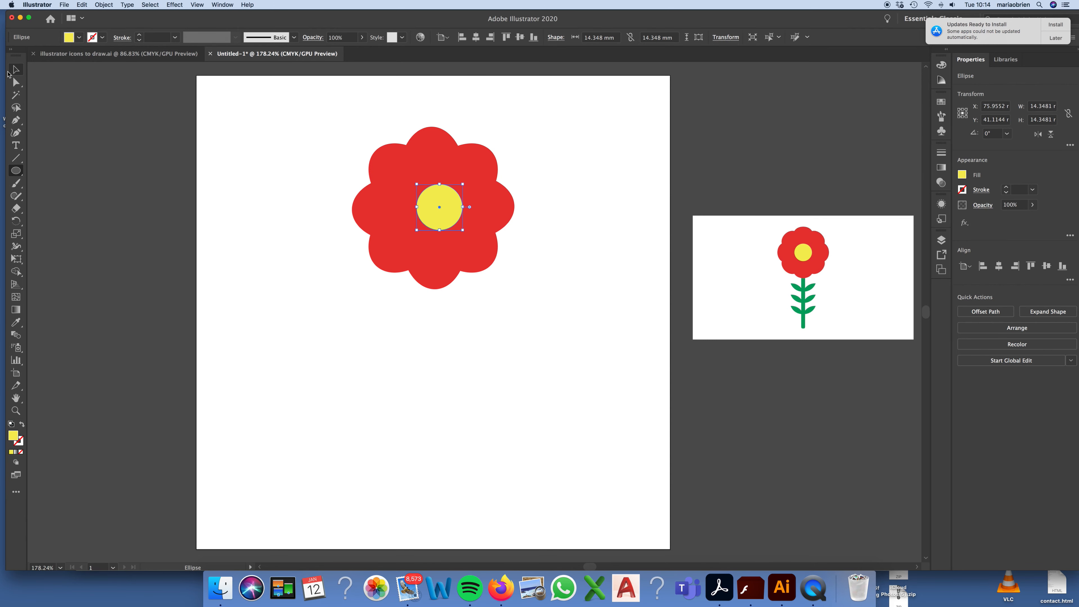
drag(553, 154, 367, 246)
drag(547, 119, 294, 285)
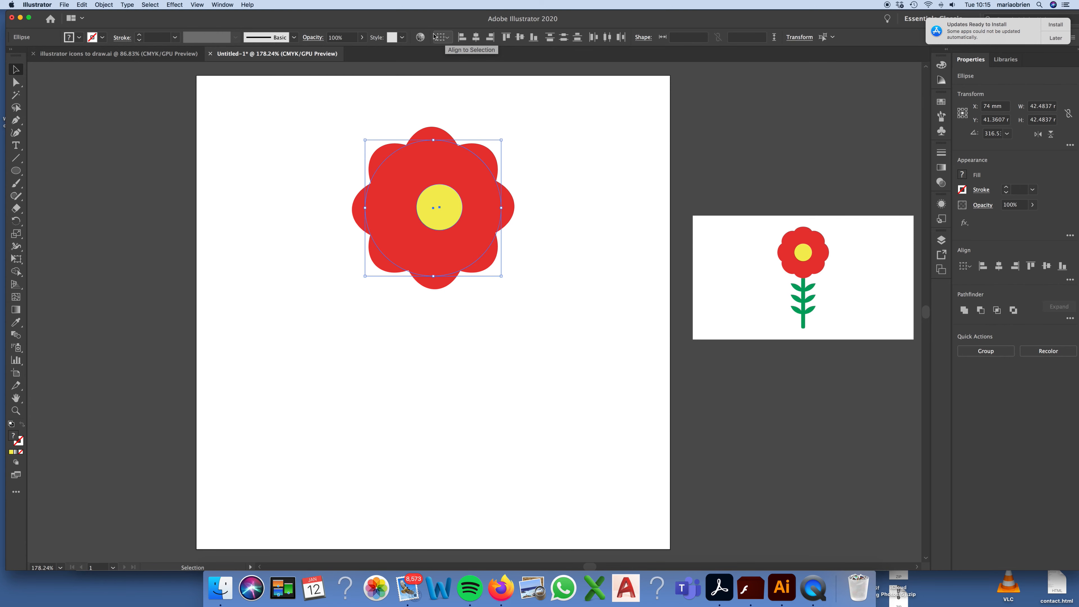
click(222, 5)
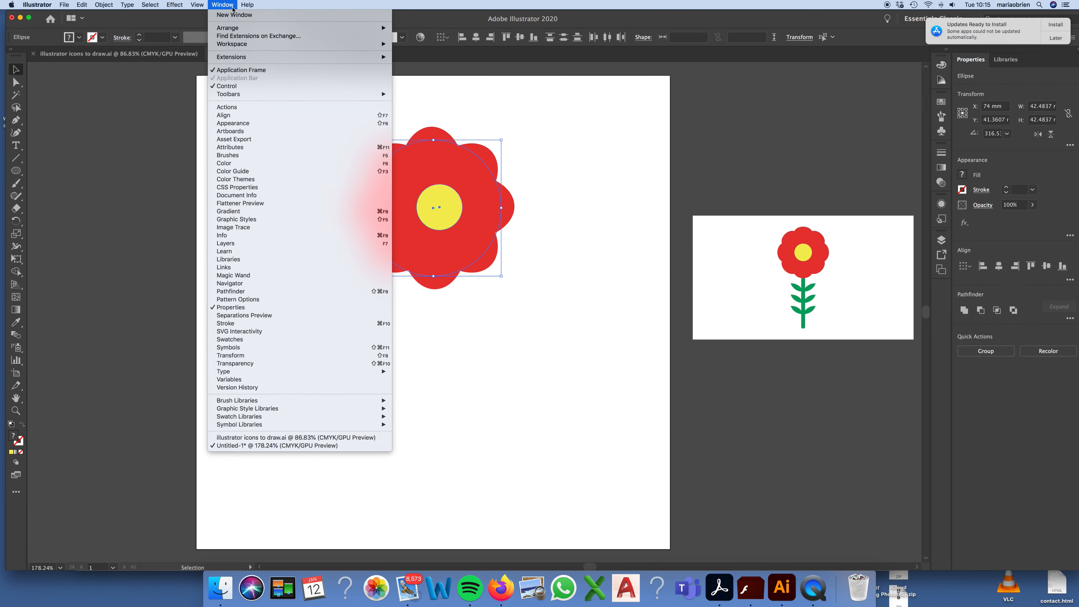
click(242, 115)
drag(382, 52, 803, 77)
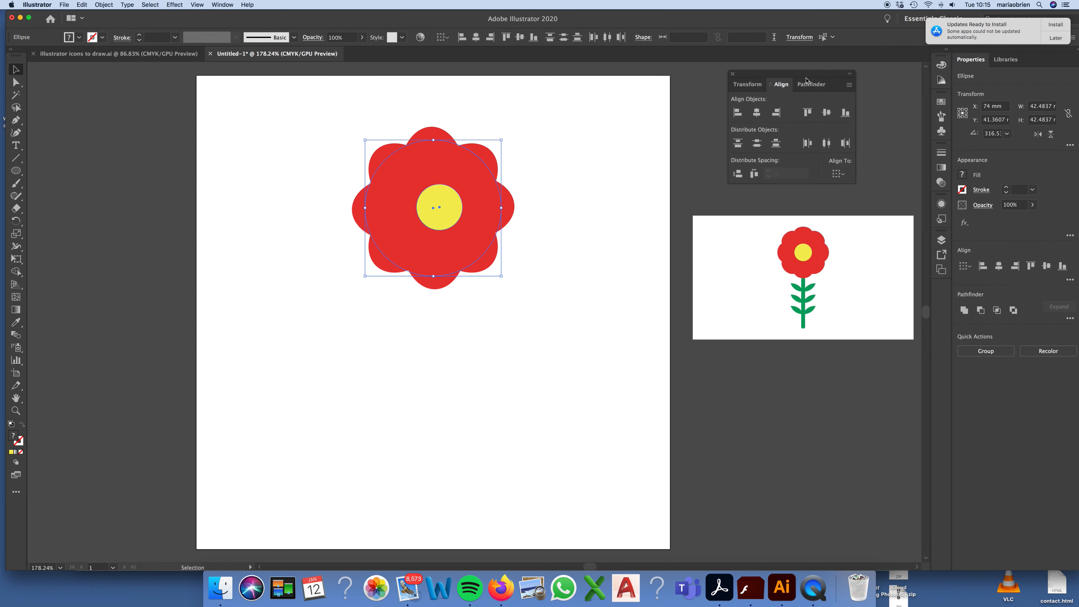
click(757, 115)
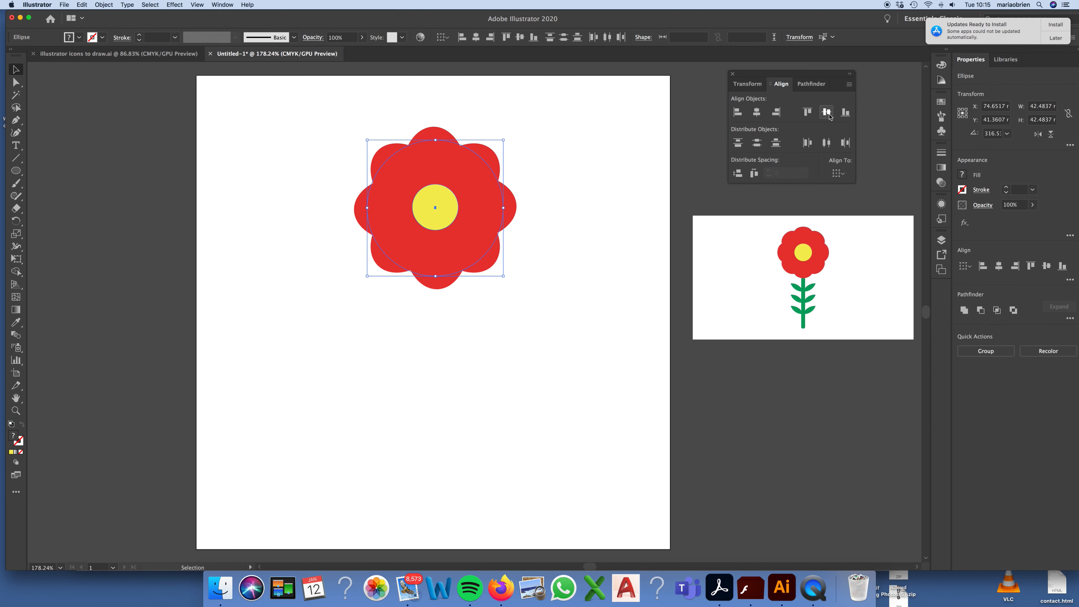
click(832, 114)
click(838, 173)
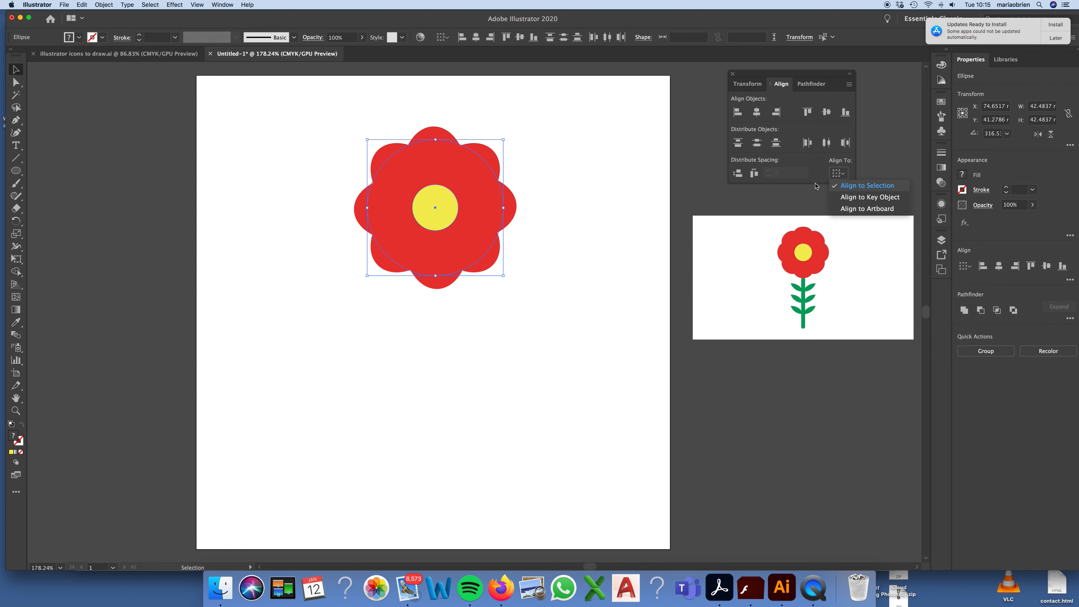
click(601, 165)
click(586, 165)
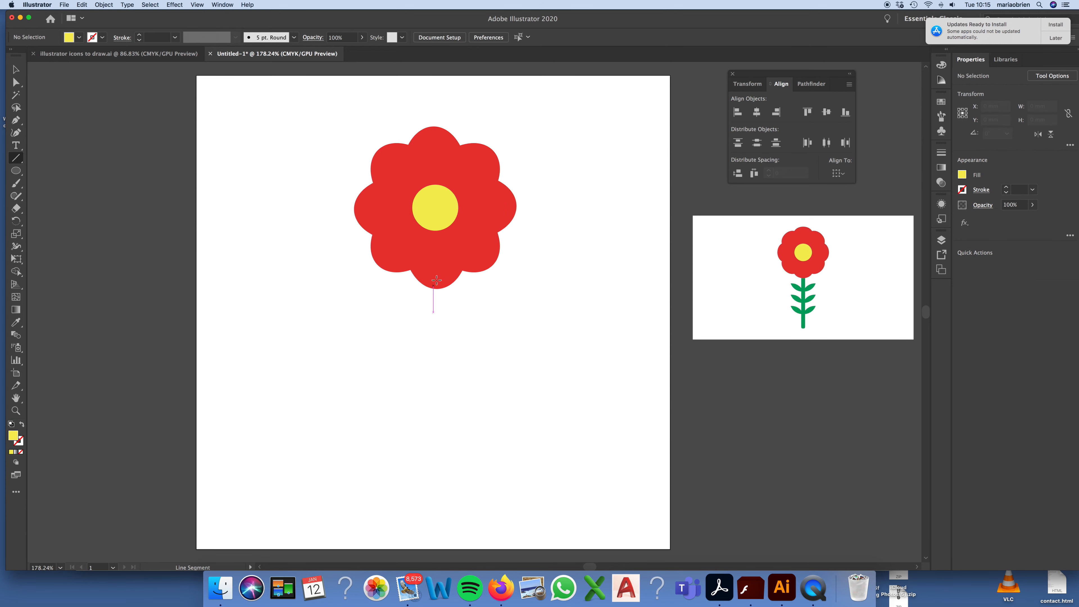
Step: Draw a vertical stem line about 71 mm long down from the flower's lower petal and set its stroke weight to 8 pt
drag(435, 265, 434, 492)
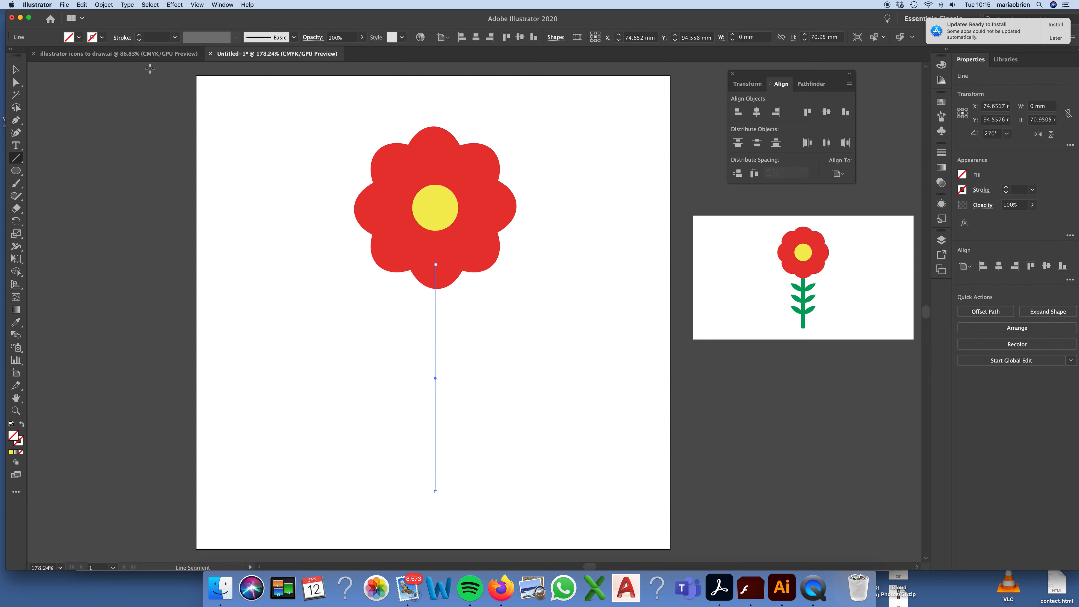
click(140, 36)
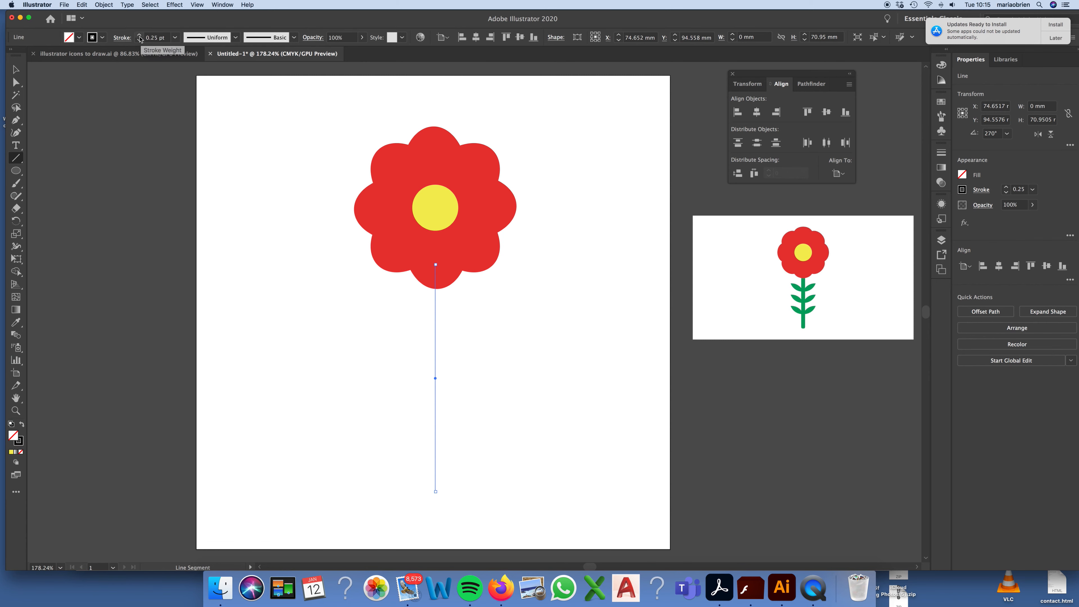
click(140, 35)
click(140, 36)
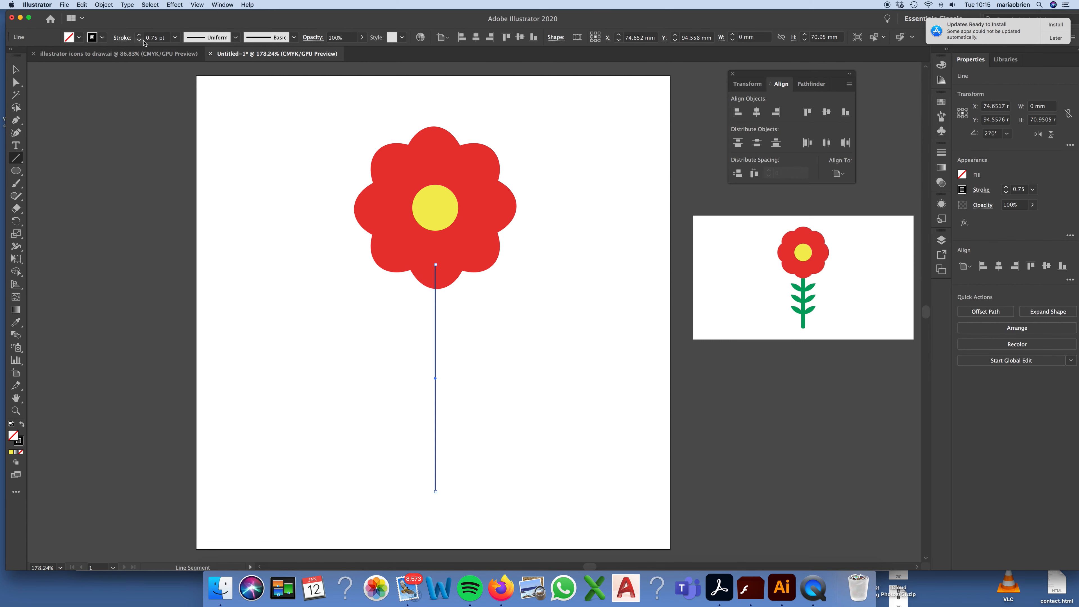
click(139, 35)
click(139, 36)
click(139, 36)
click(140, 36)
click(140, 36)
click(139, 36)
click(139, 36)
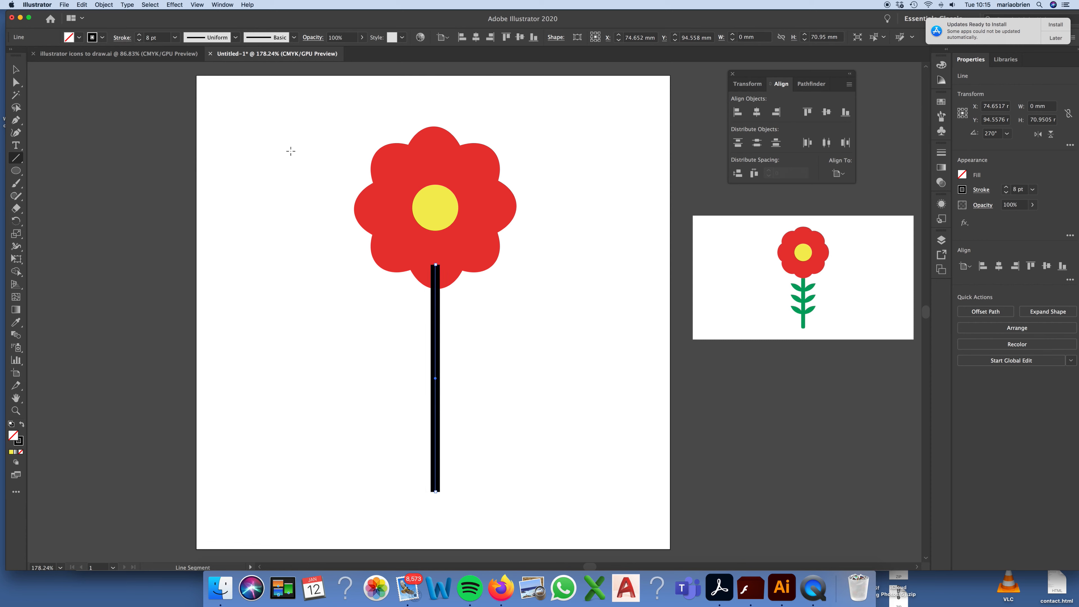
Step: Colour the stem's stroke with the green swatch C=85 M=10 Y=100 K=10
click(16, 69)
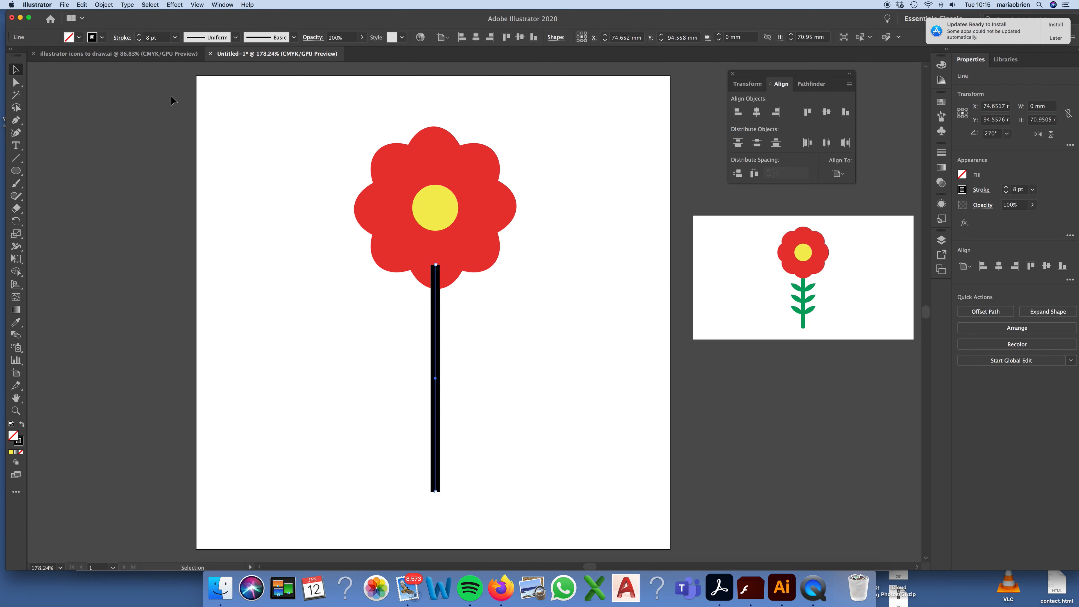
click(103, 39)
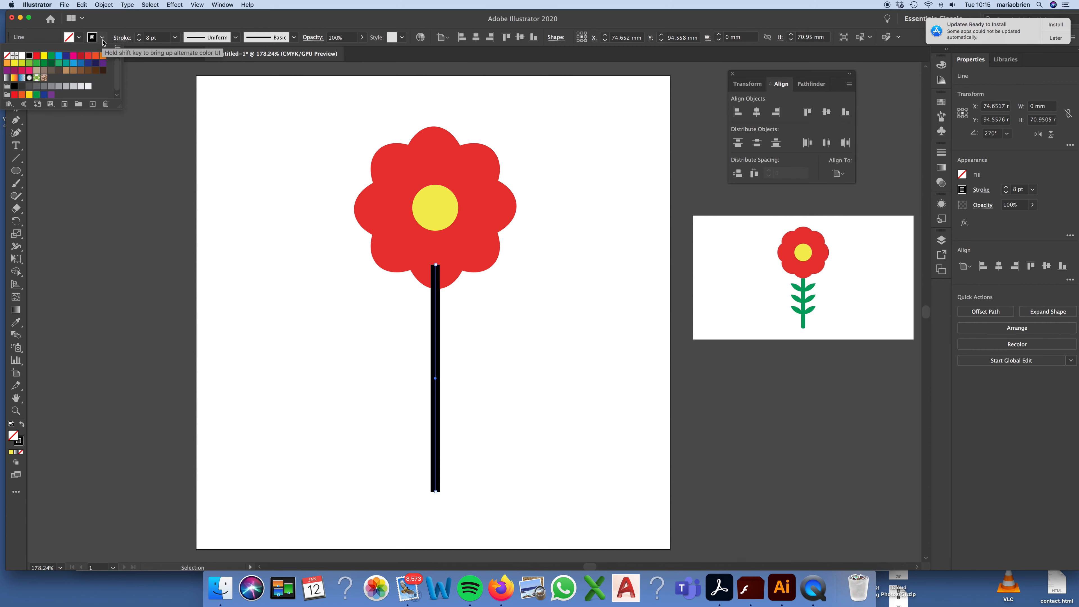
click(44, 63)
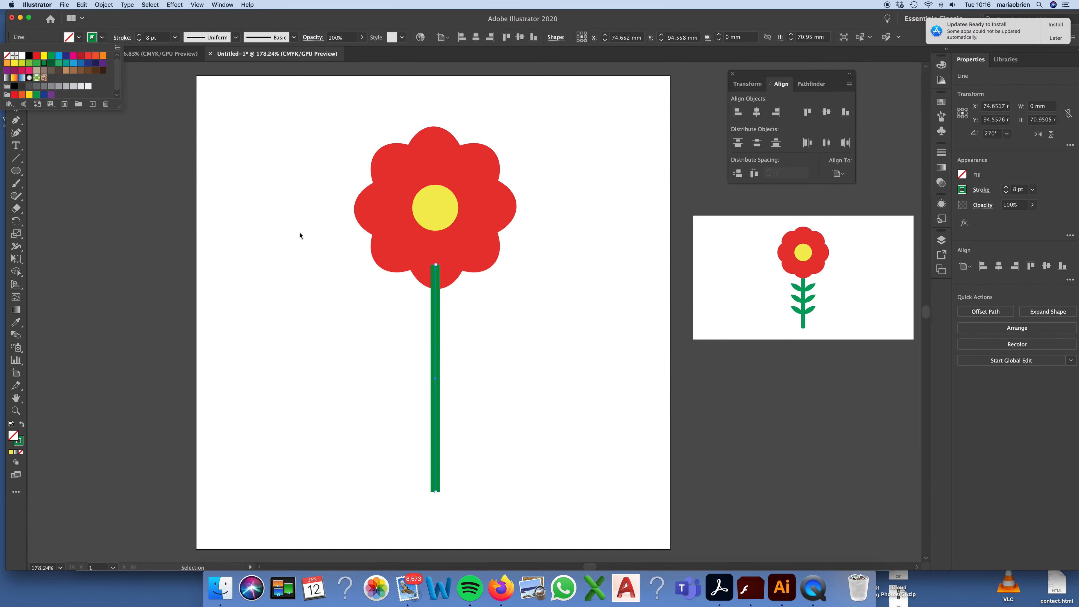
Step: Send the green stem to the back so that its upper end sits behind the petals
click(436, 294)
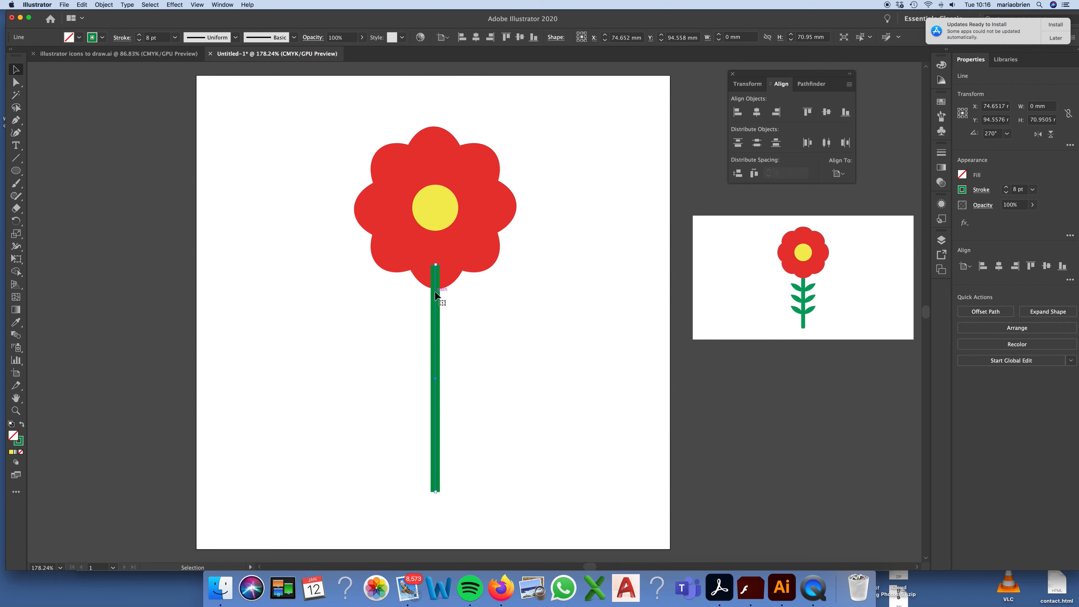
right_click(435, 294)
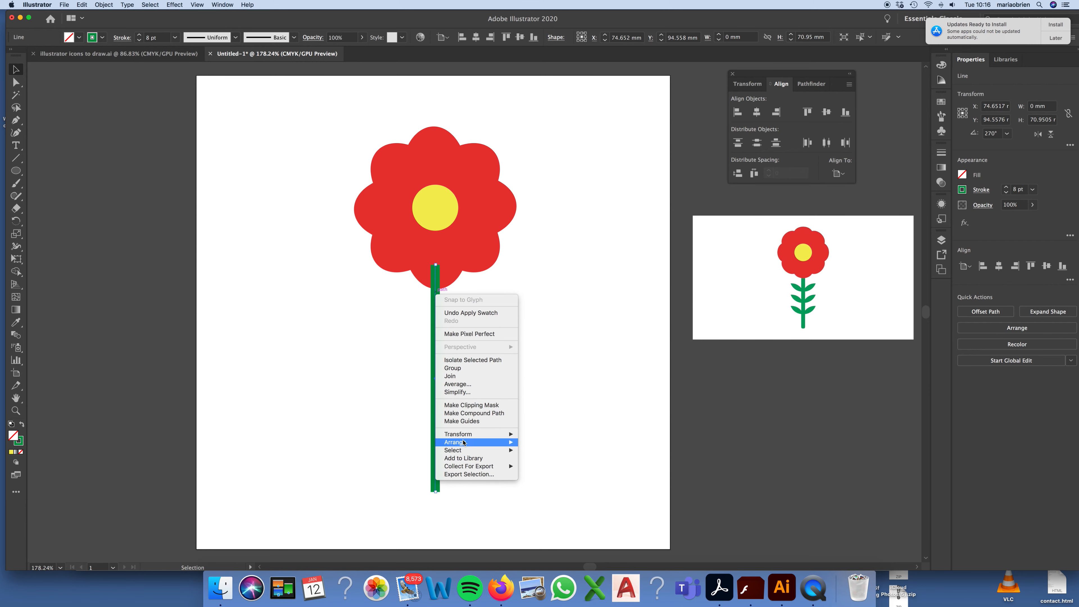
mouse_move(488, 442)
click(546, 466)
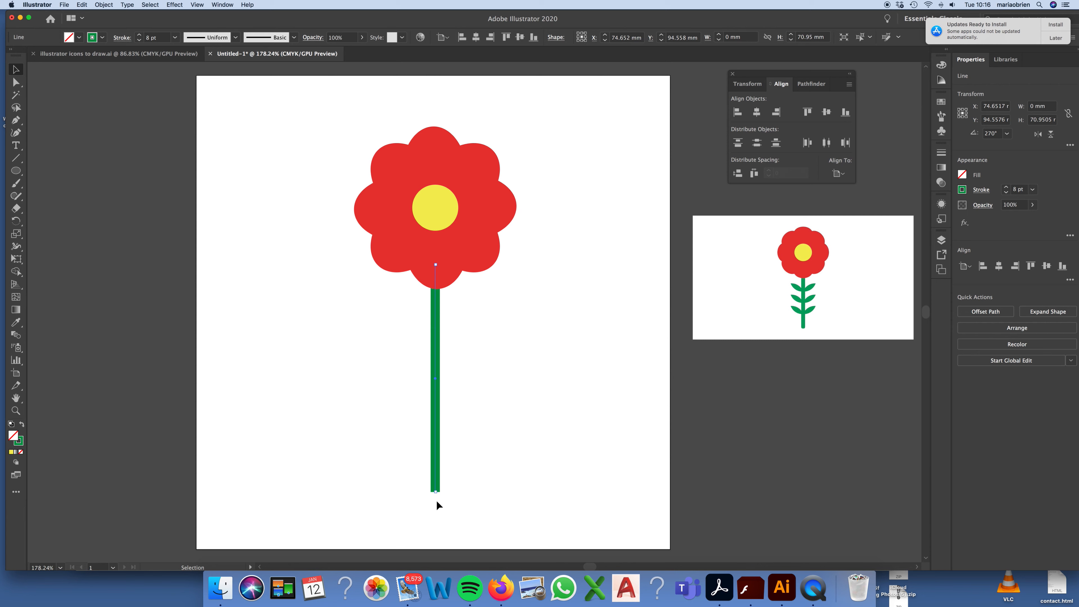
click(463, 494)
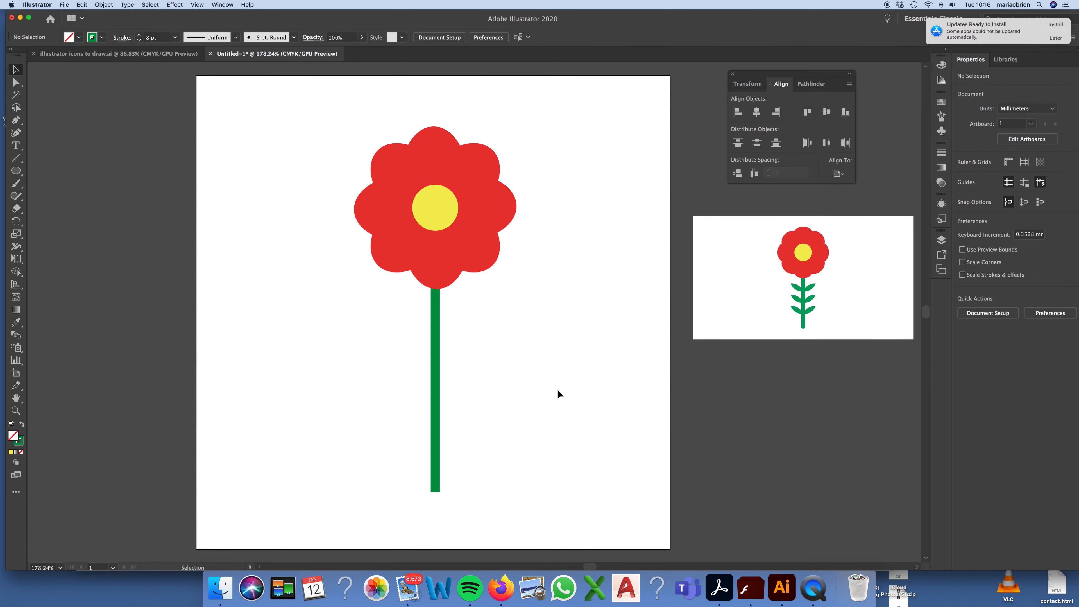
Step: Give the stem's stroke round caps
drag(545, 385, 404, 414)
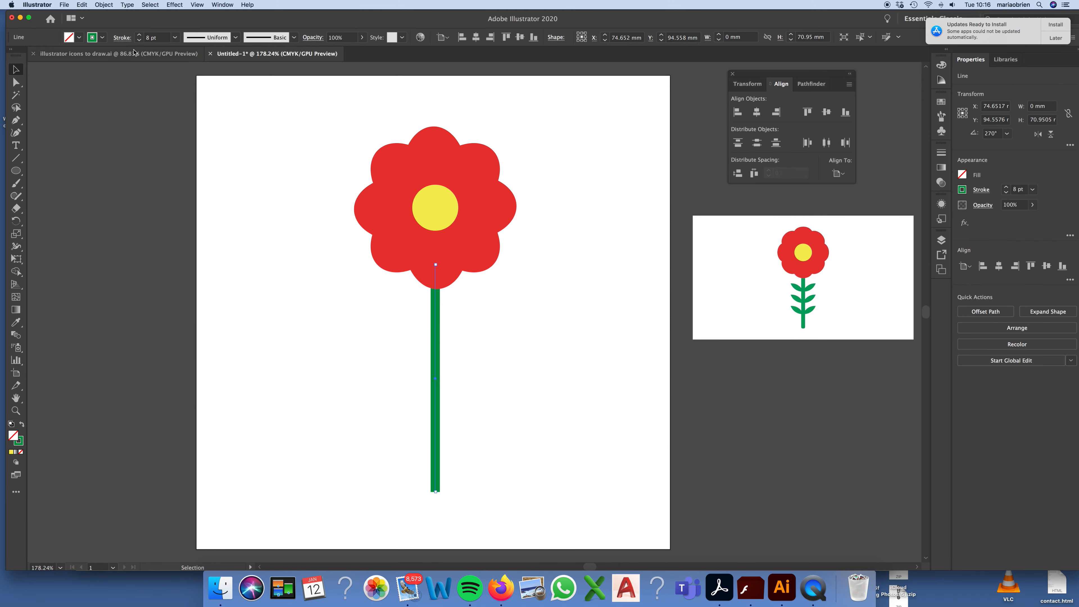
click(123, 38)
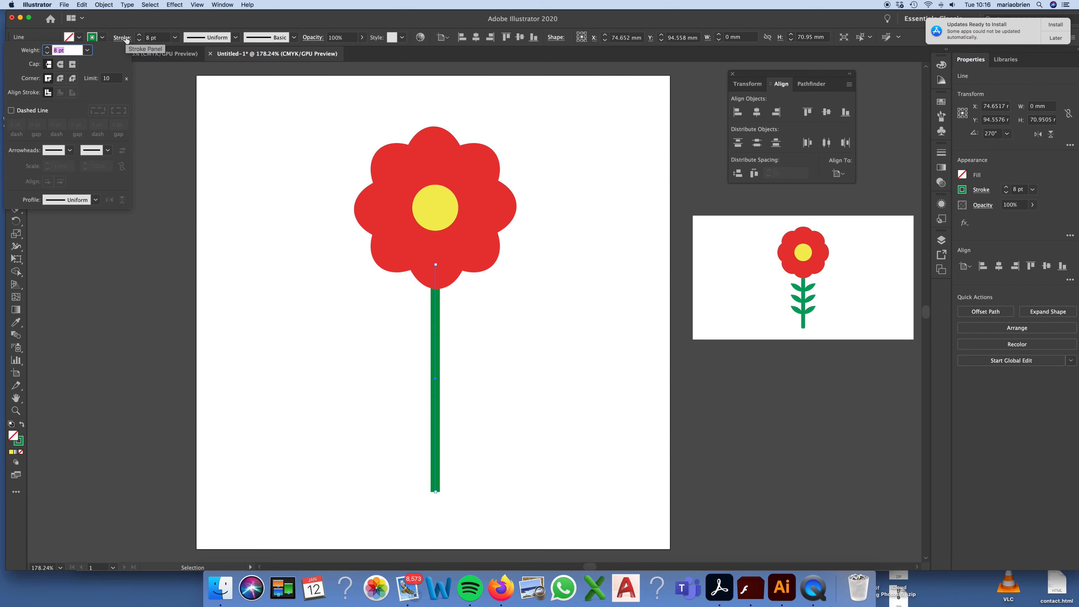
click(60, 65)
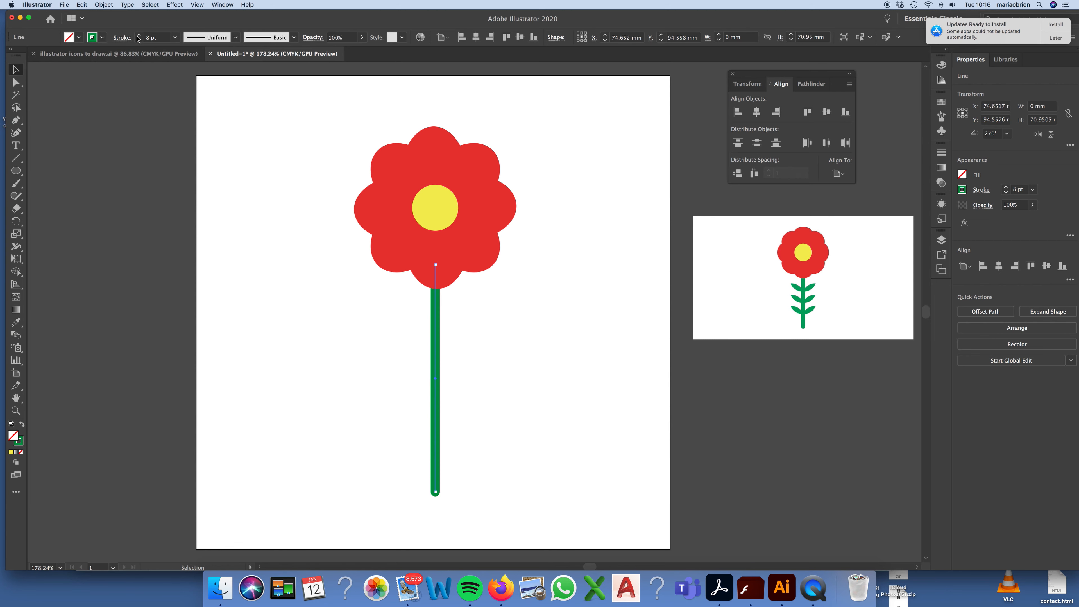
click(122, 37)
click(266, 306)
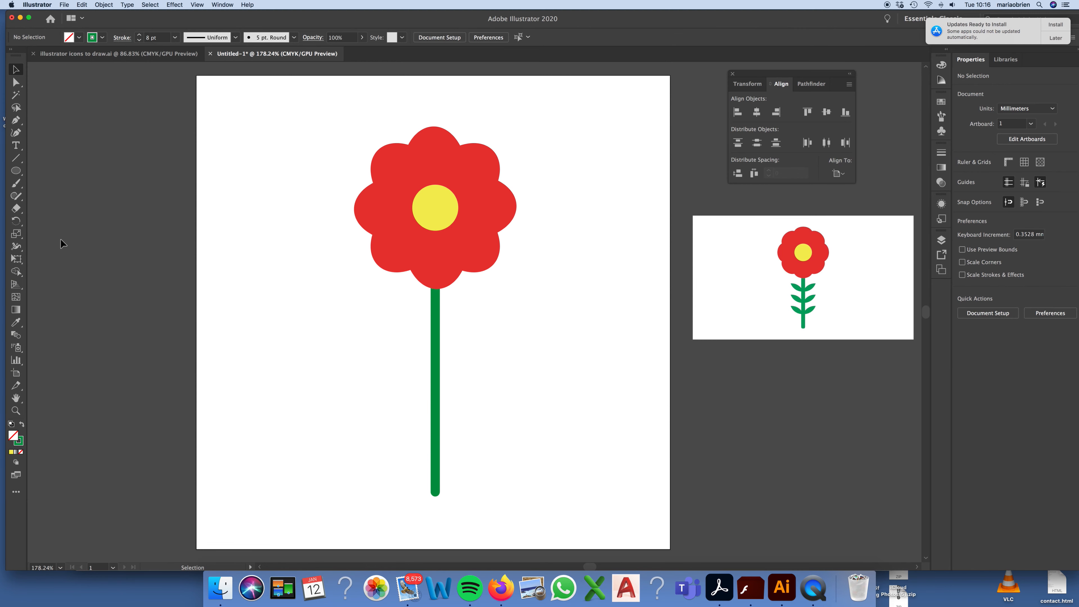
Step: Draw an upright ellipse about 9.9 mm wide and 22.1 mm high beside the stem, filled with the stem's green and without a stroke
click(15, 172)
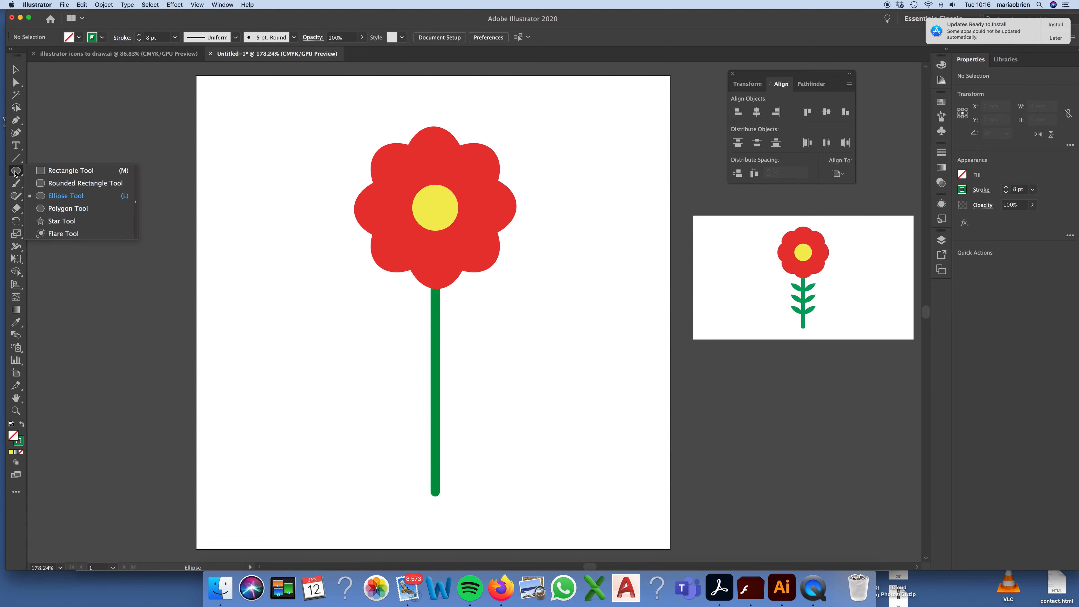
click(53, 198)
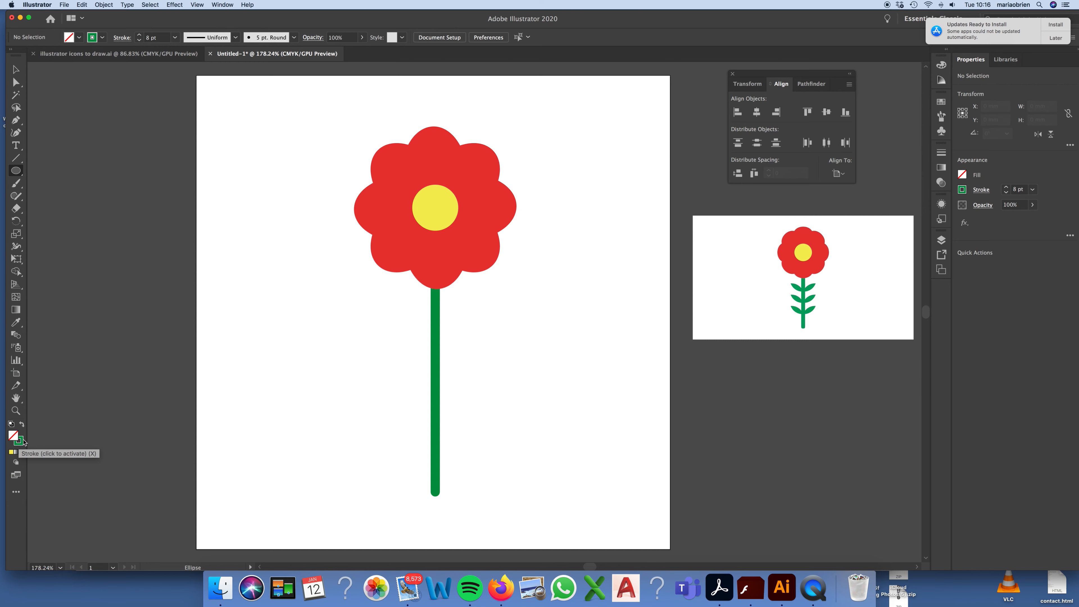
click(22, 425)
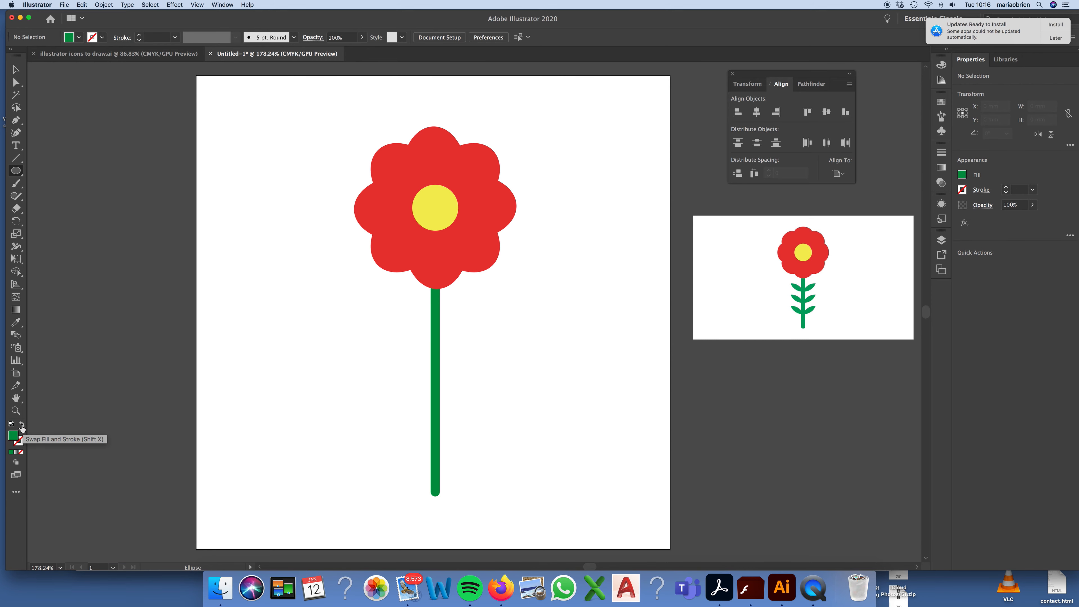
drag(489, 331, 520, 401)
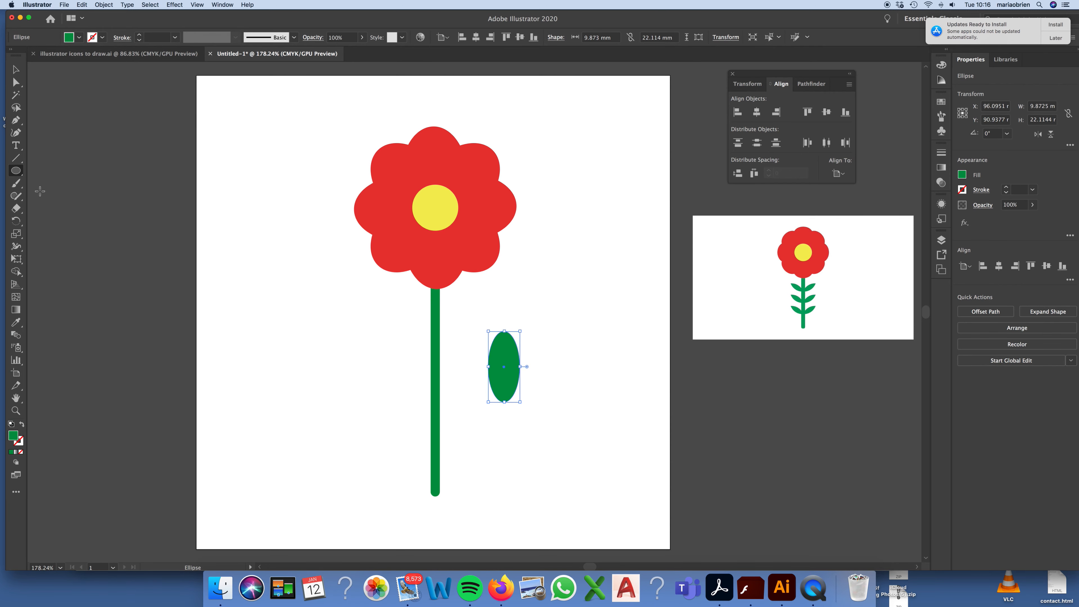
Step: Select only the top anchor point of the green ellipse for direct editing
key(super+equal)
key(super+equal)
key(super+equal)
key(super+equal)
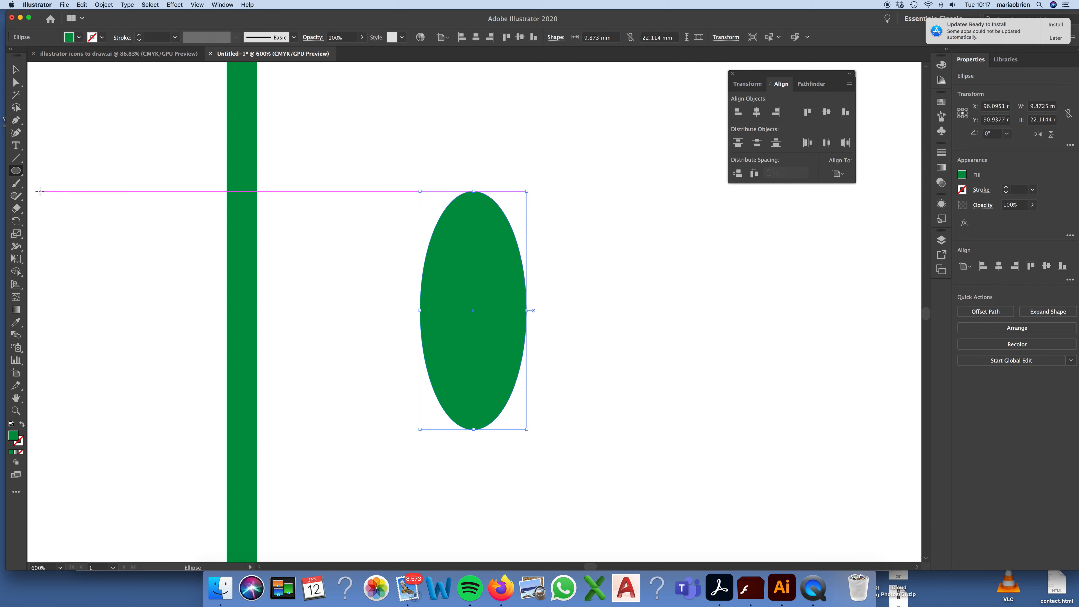
click(15, 69)
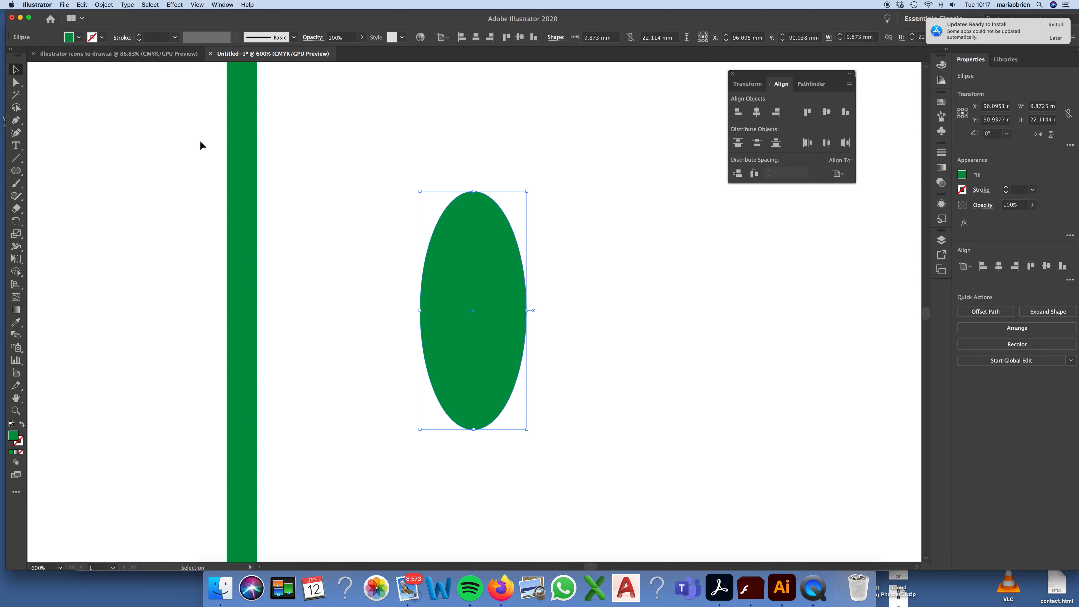
click(15, 82)
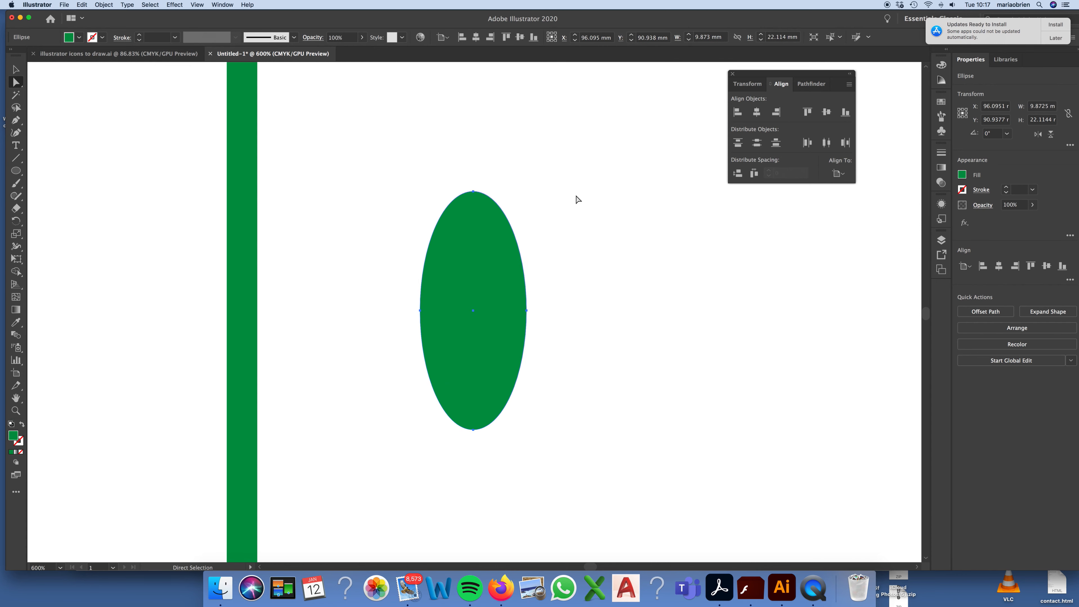
click(474, 192)
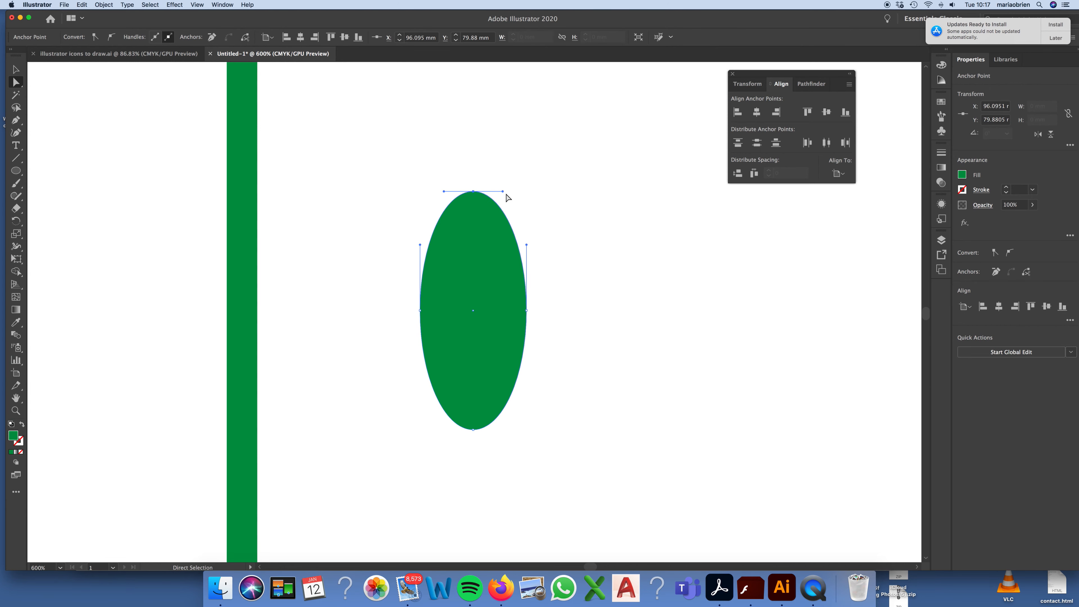
drag(504, 191, 527, 200)
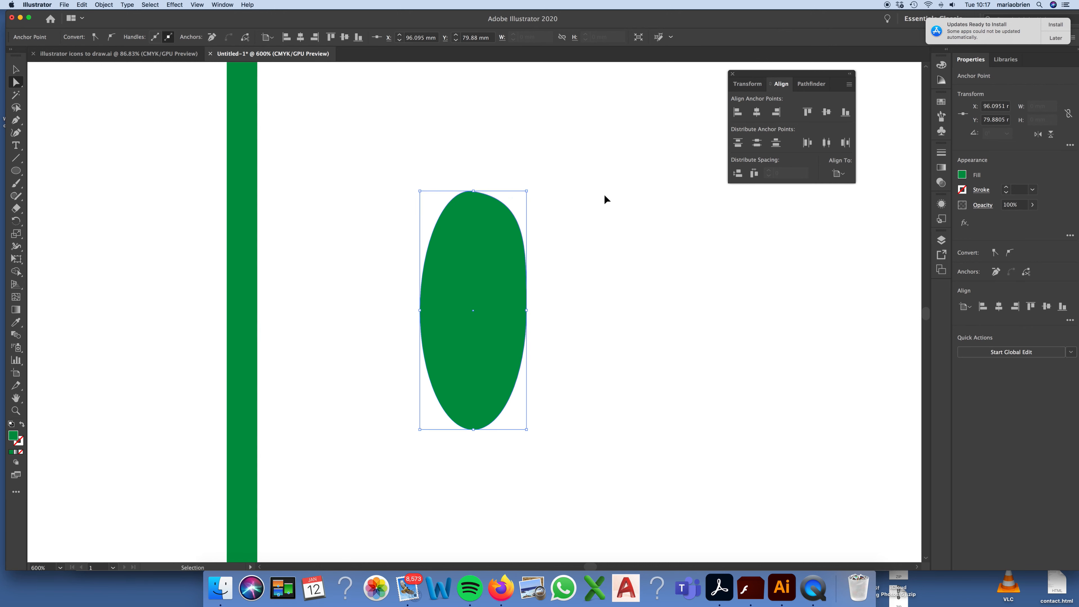
key(super+z)
key(super+z)
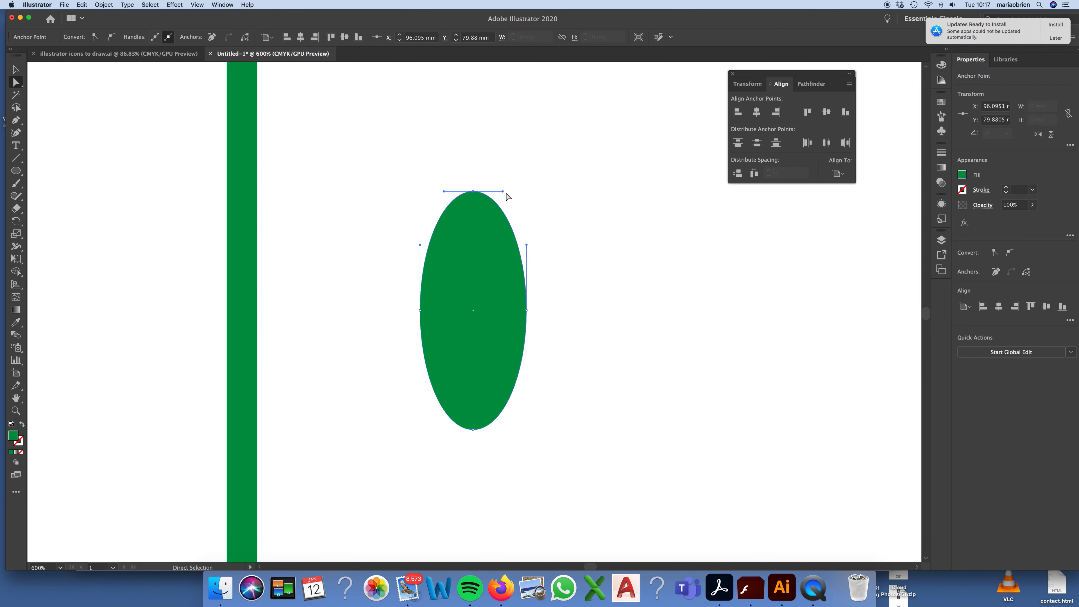
Step: Collapse the direction handles at the green ellipse's top and bottom anchor points into sharp tips, forming a leaf, and deselect it
drag(502, 193, 474, 192)
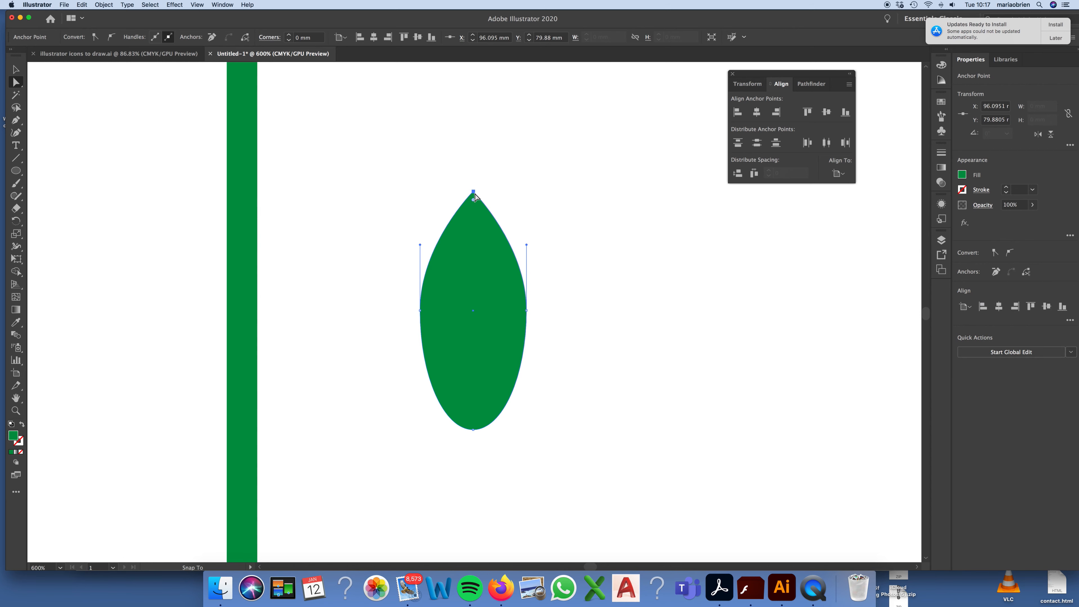
click(473, 431)
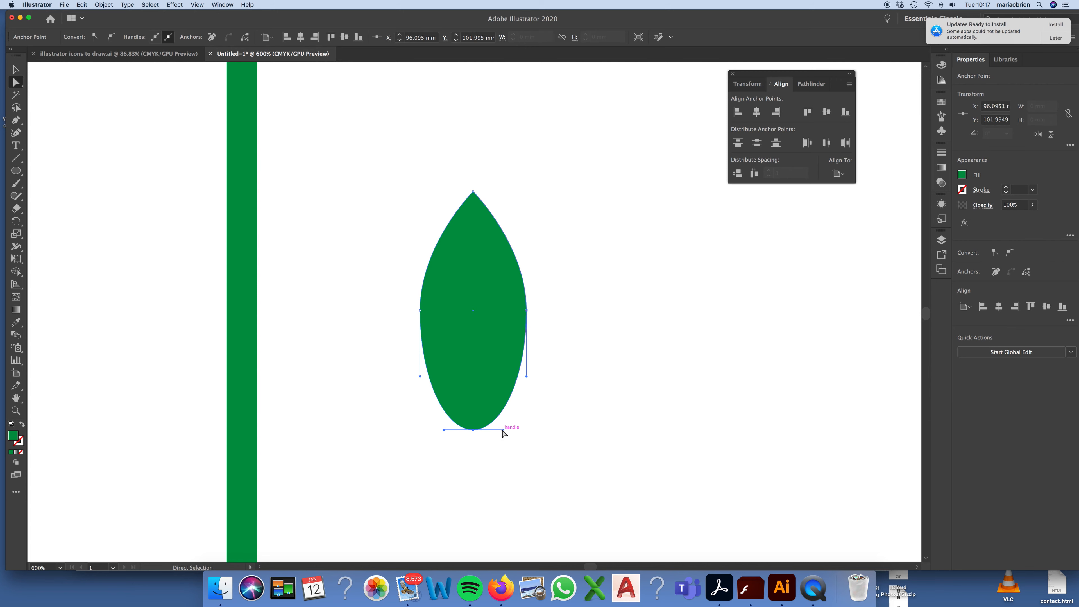
drag(503, 430, 462, 431)
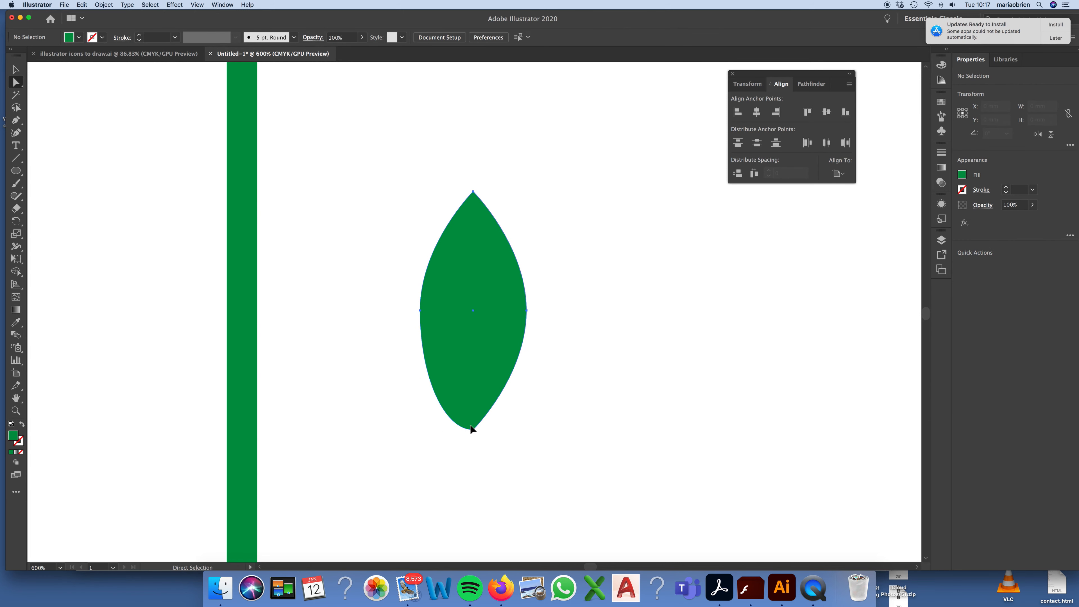
click(472, 429)
click(473, 430)
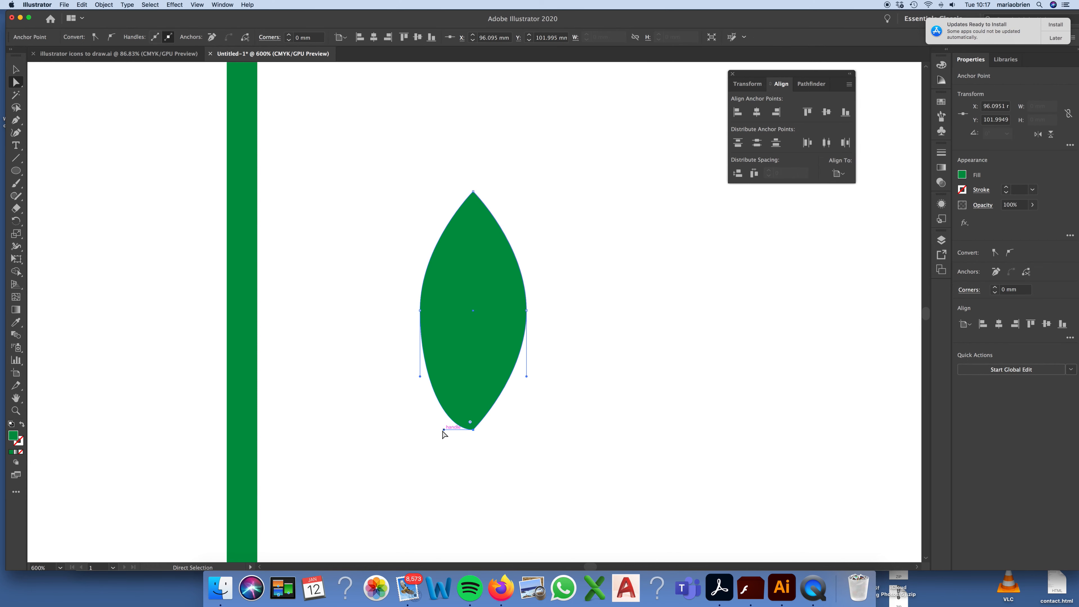
drag(444, 430, 473, 430)
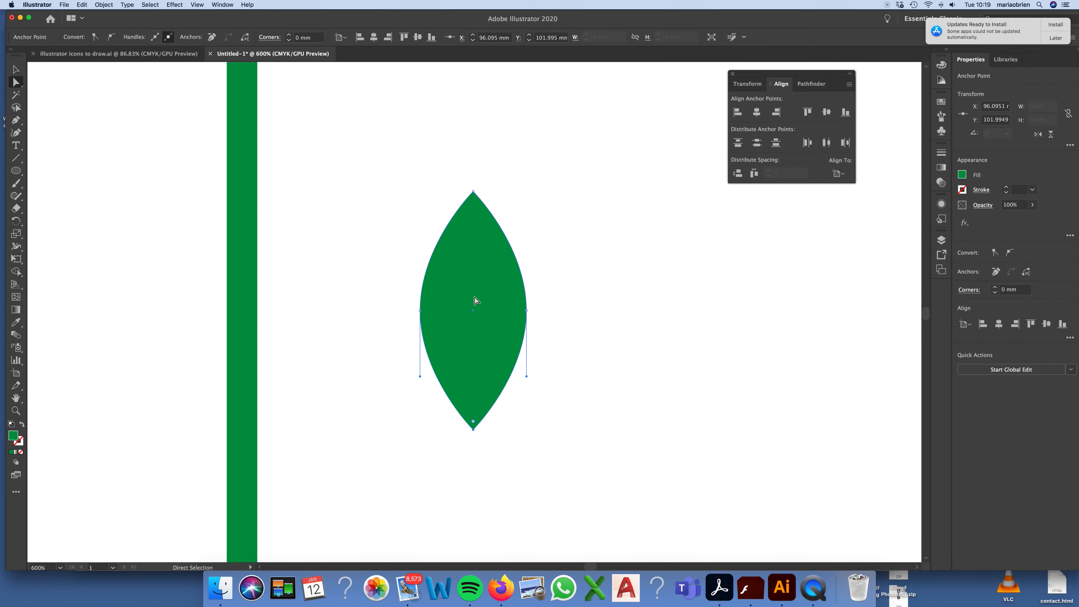
click(16, 69)
click(544, 316)
key(a)
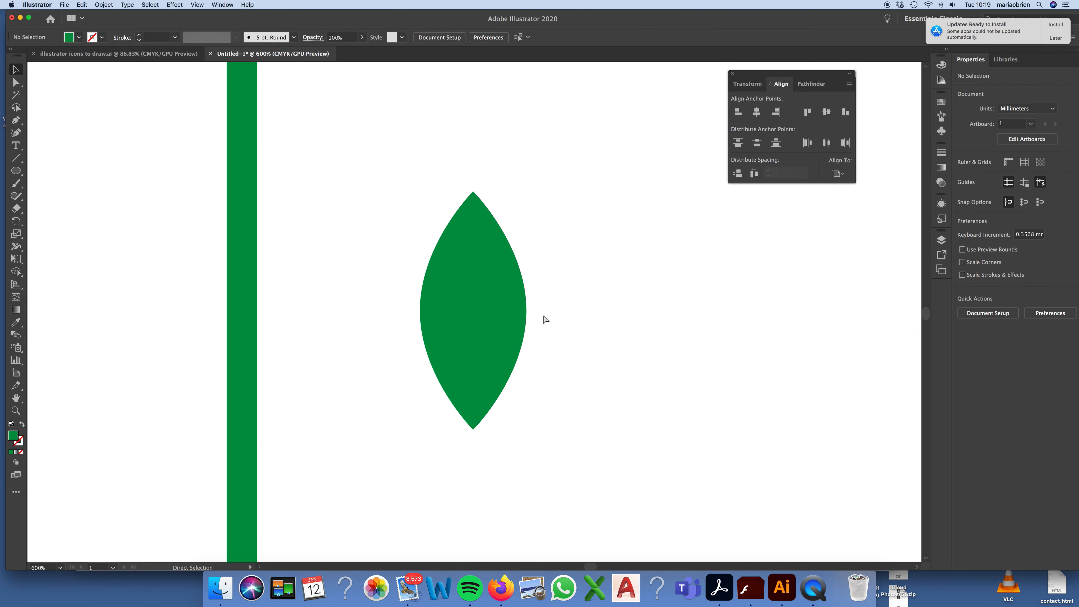
Step: Rotate the leaf about 43.5° clockwise and place its lower tip against the right side of the stem's upper part
key(super+minus)
key(super+minus)
key(super+minus)
key(v)
click(476, 312)
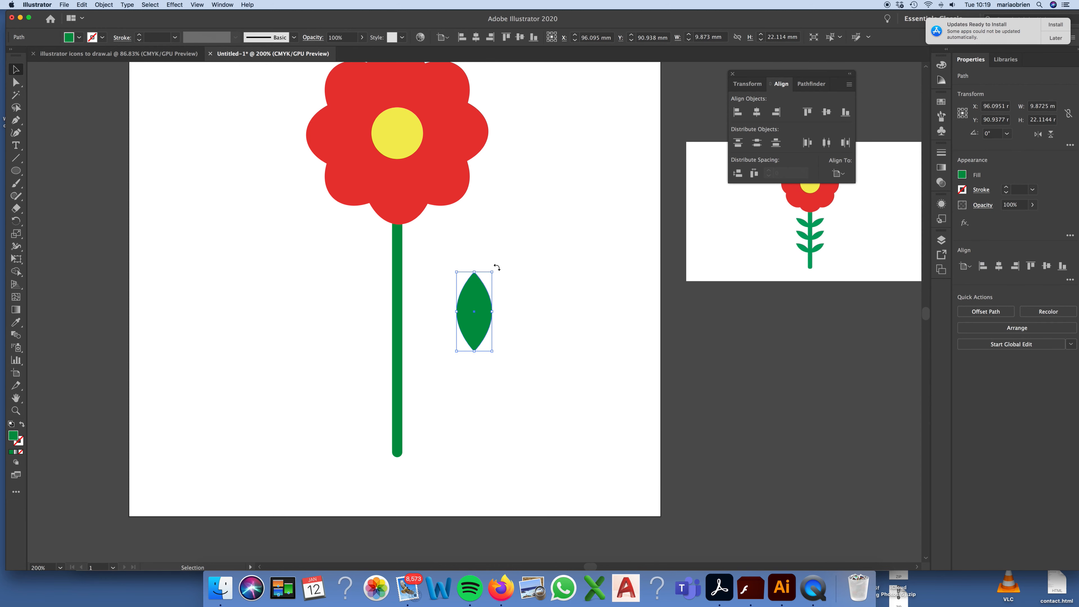
drag(497, 267, 424, 278)
click(582, 301)
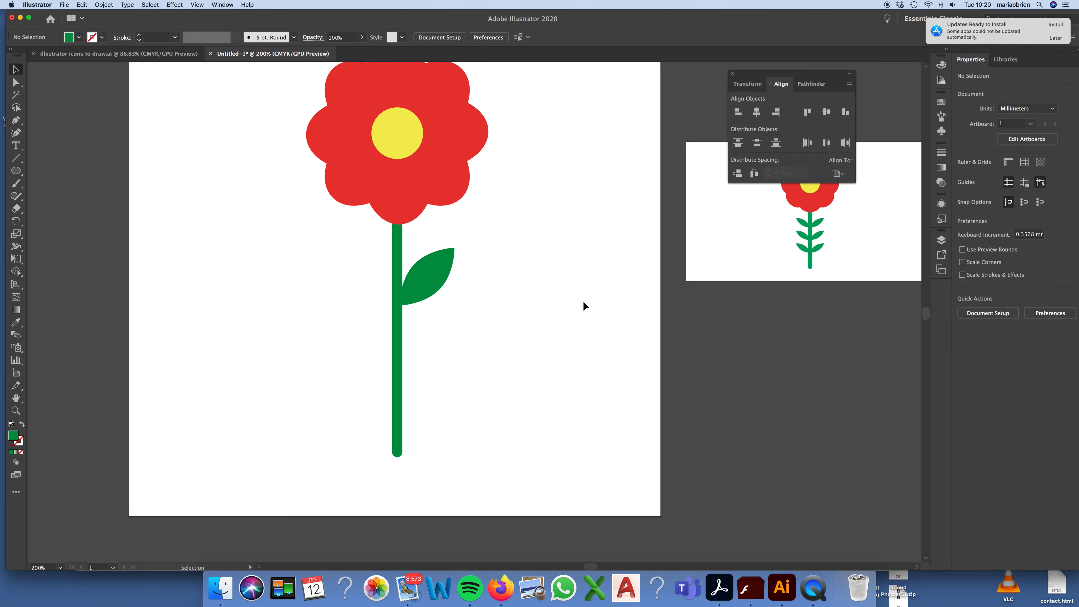
Step: Try making a copy of the leaf reflected across the horizontal axis, and undo it
click(435, 280)
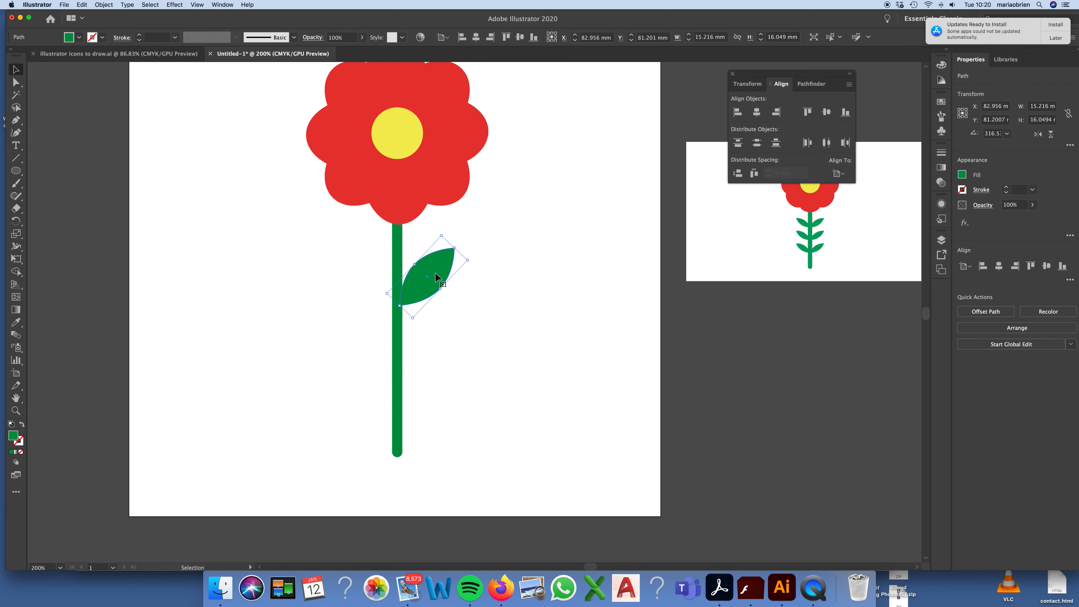
right_click(436, 278)
mouse_move(475, 417)
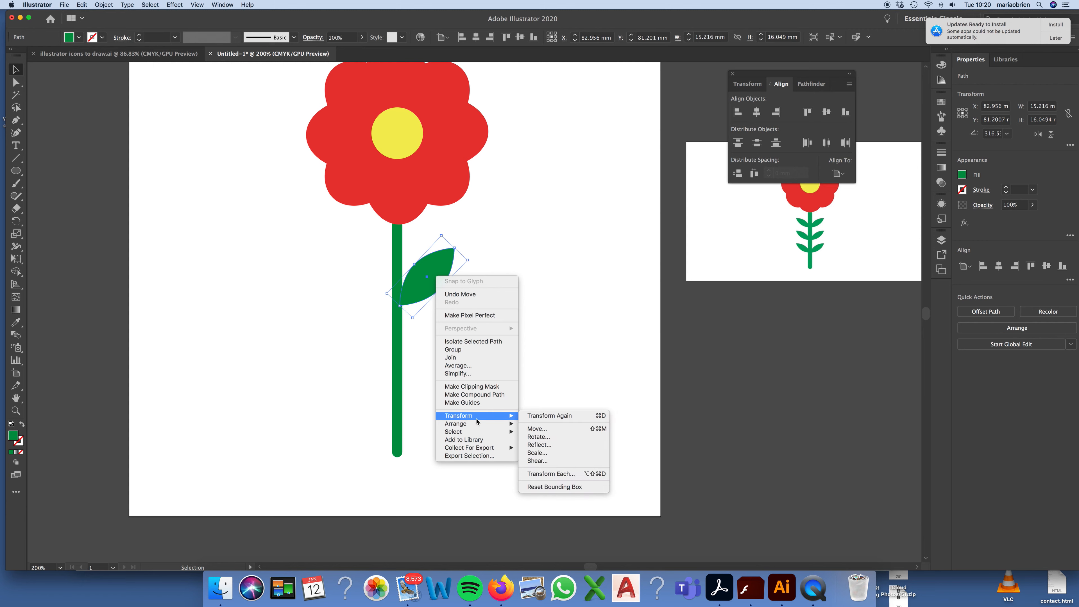
click(546, 445)
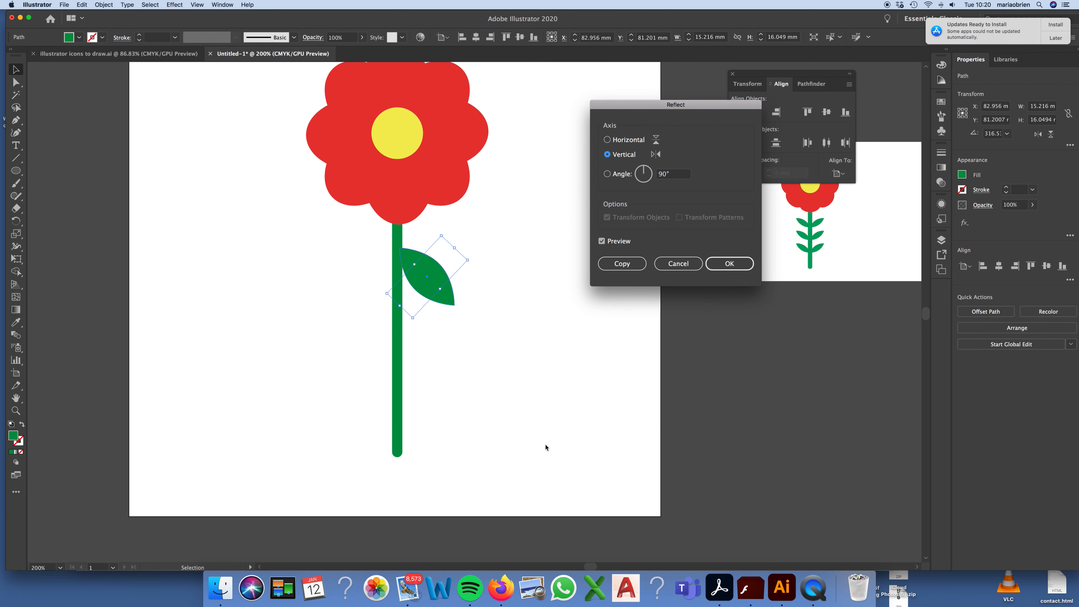
click(607, 140)
click(620, 267)
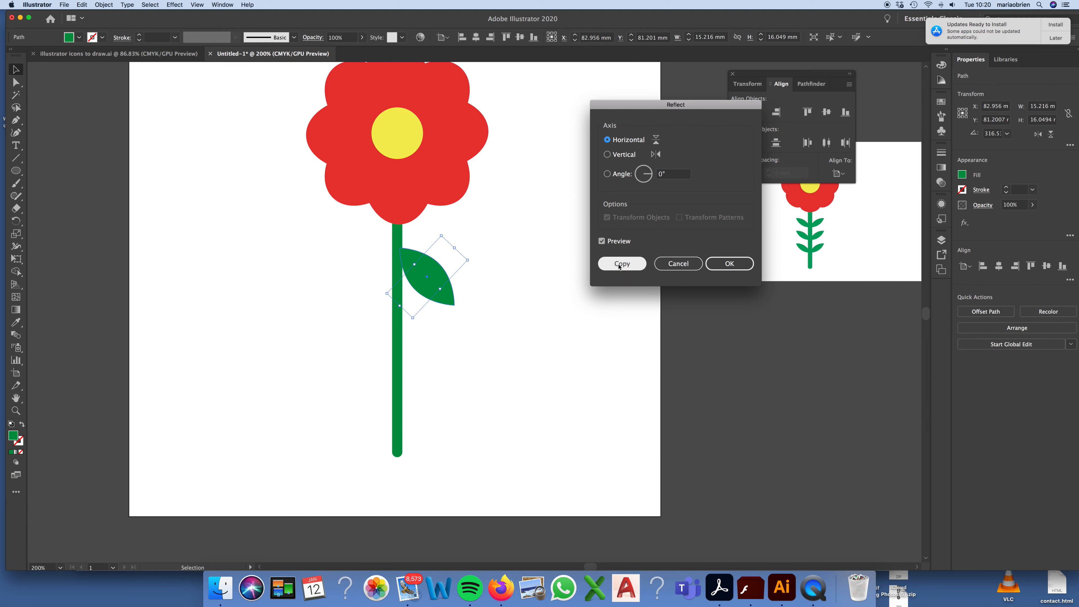
click(607, 154)
click(607, 140)
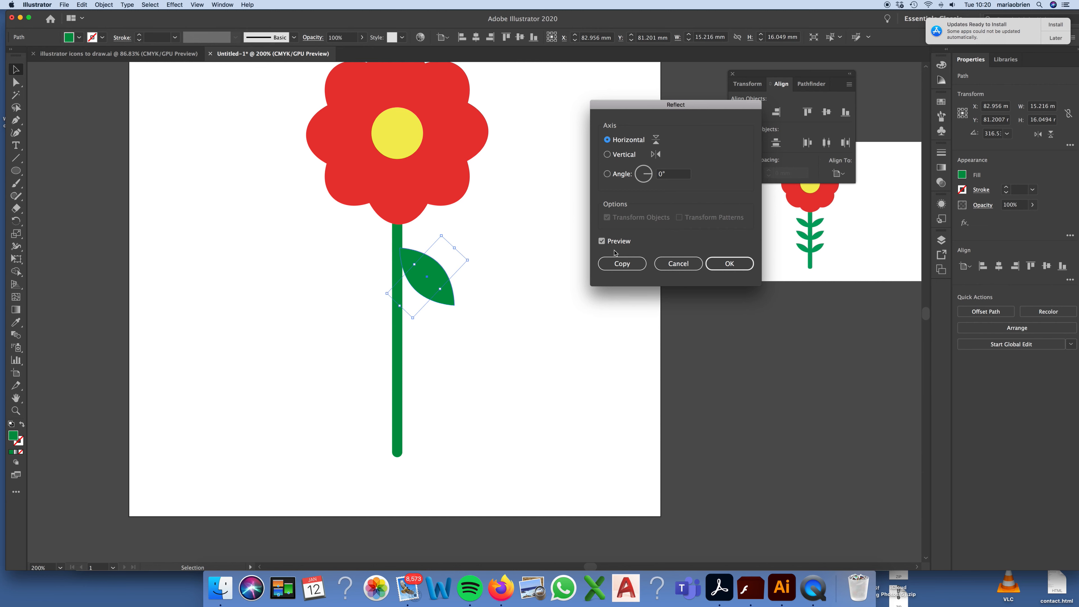
click(621, 264)
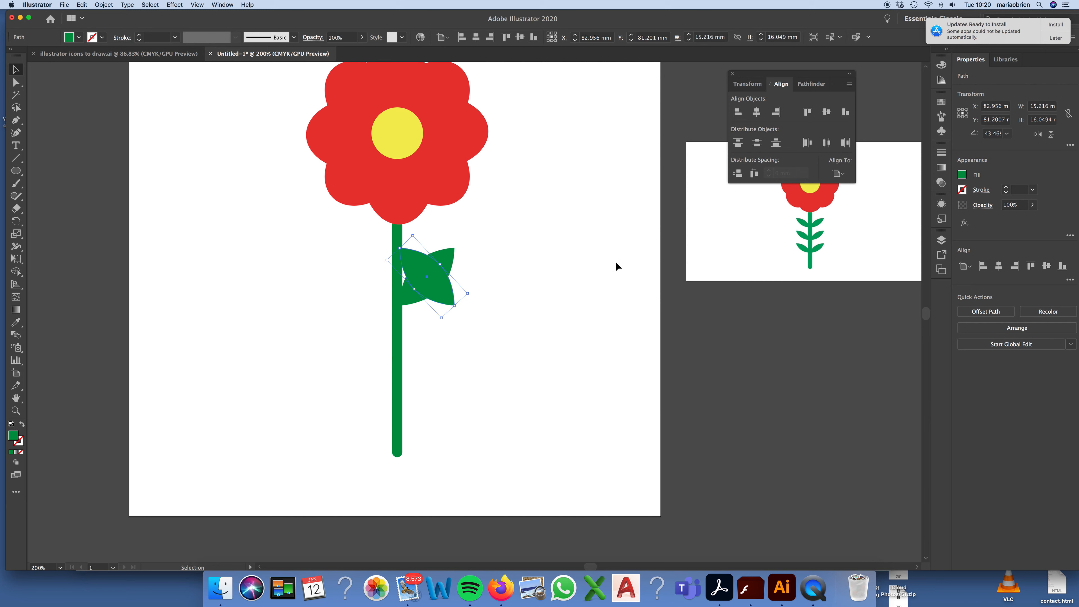
key(super+z)
Step: Make a copy of the leaf reflected across the horizontal axis
right_click(441, 275)
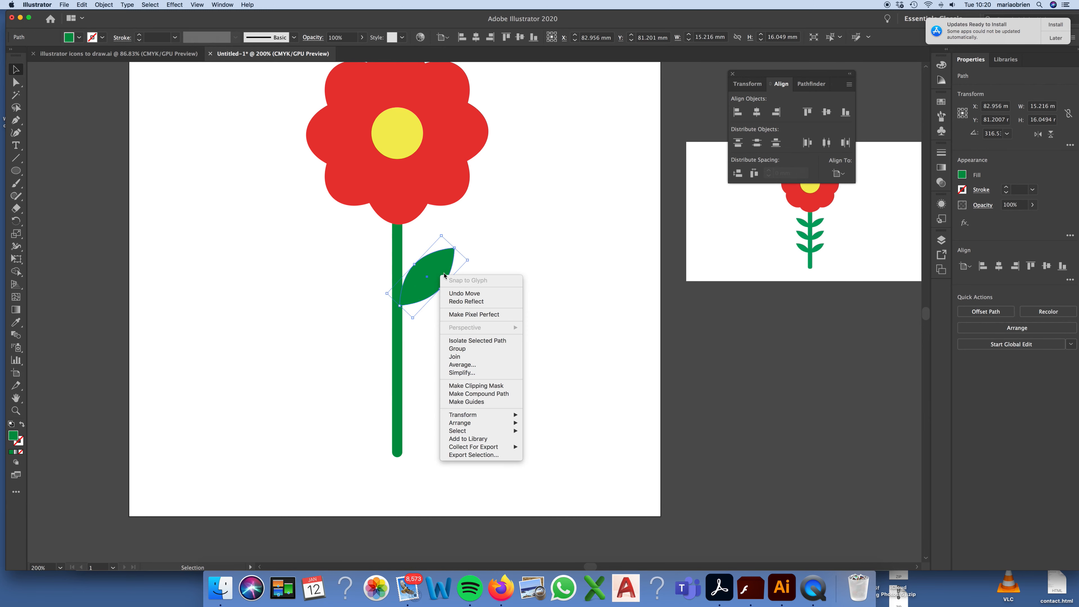
mouse_move(502, 416)
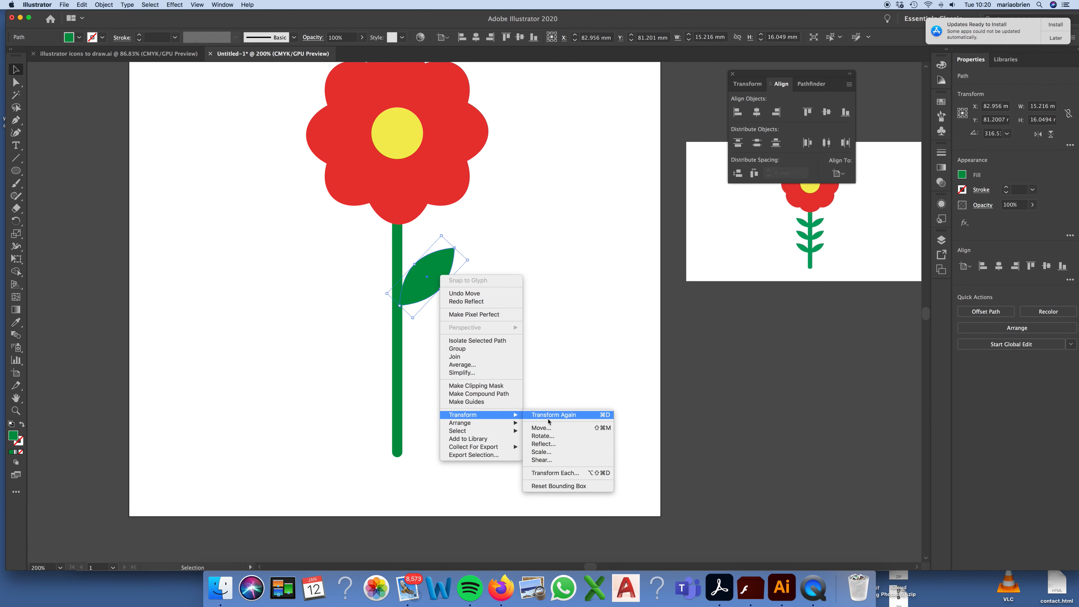
click(543, 444)
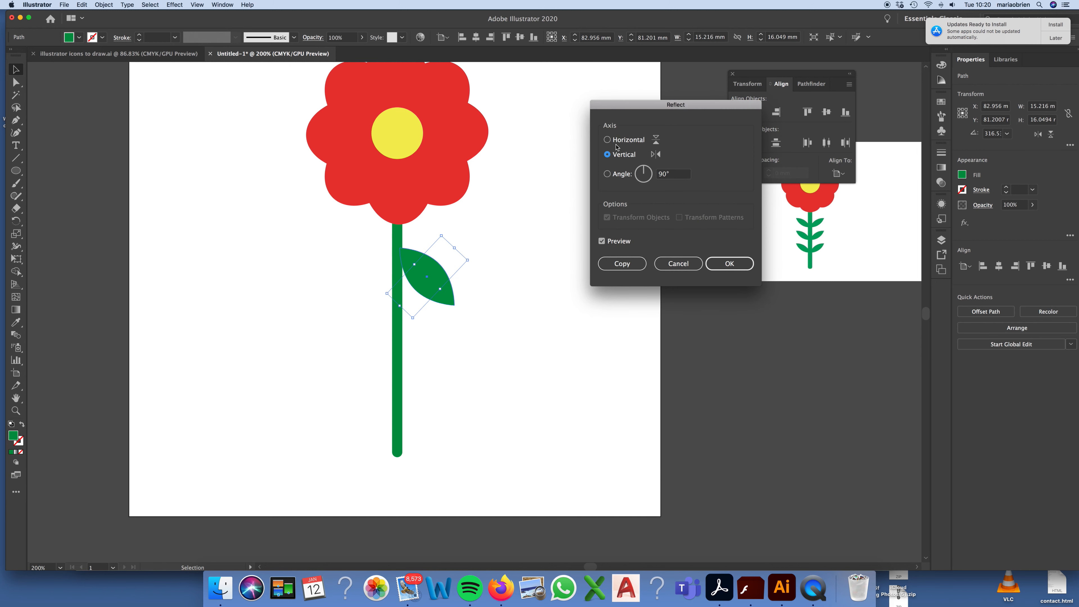
click(616, 143)
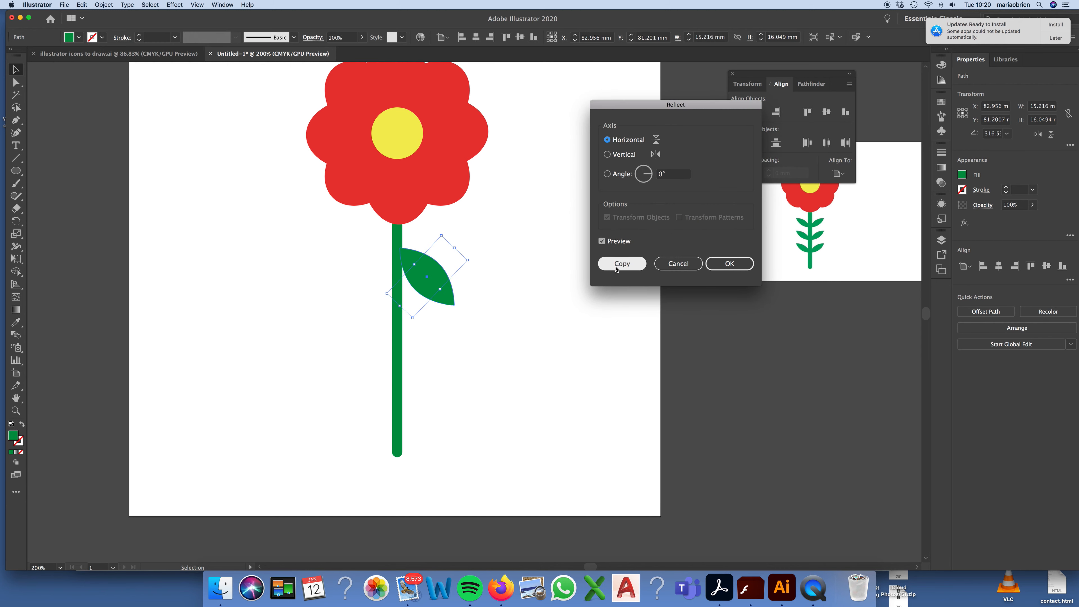
click(627, 267)
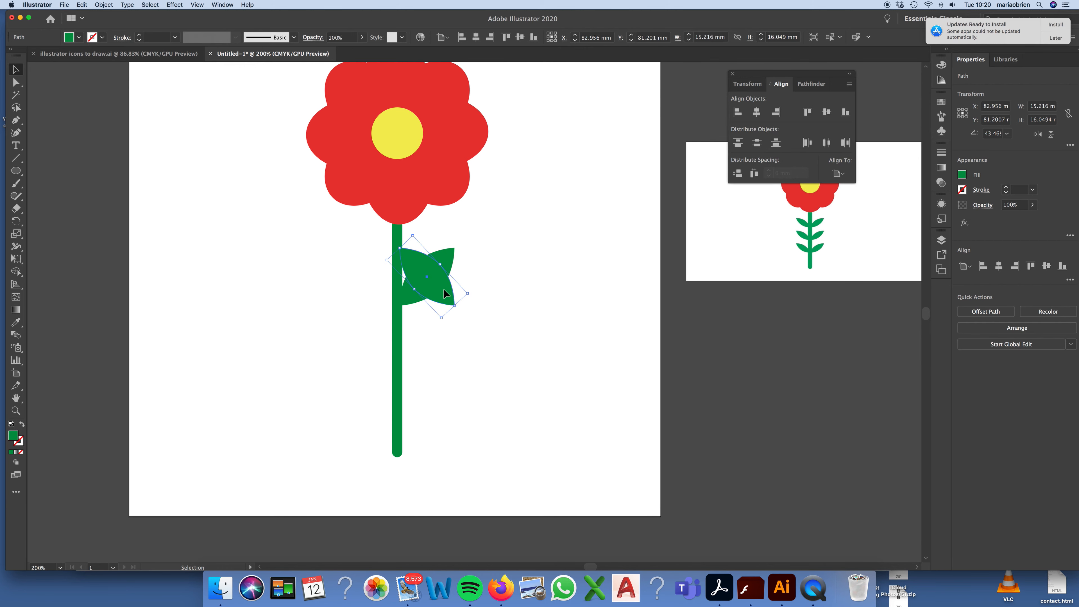
Step: Move the reflected leaf straight across to the stem's left side so that it mirrors the right leaf
drag(444, 290, 389, 289)
click(518, 277)
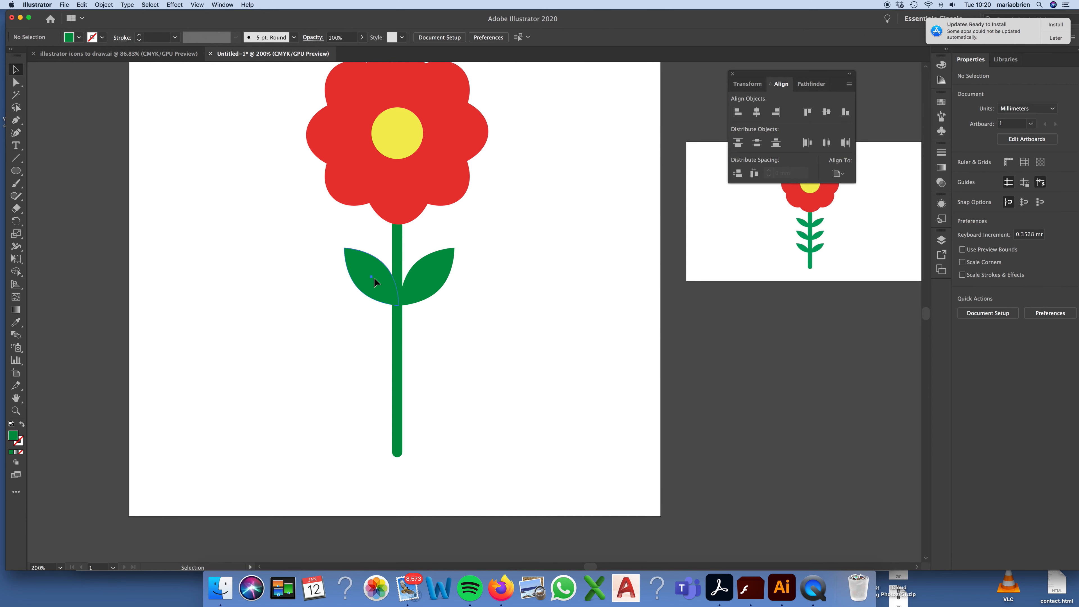
click(373, 277)
click(468, 278)
Step: Select both leaves and duplicate the pair twice straight down the stem at even spacing, giving three pairs
click(434, 269)
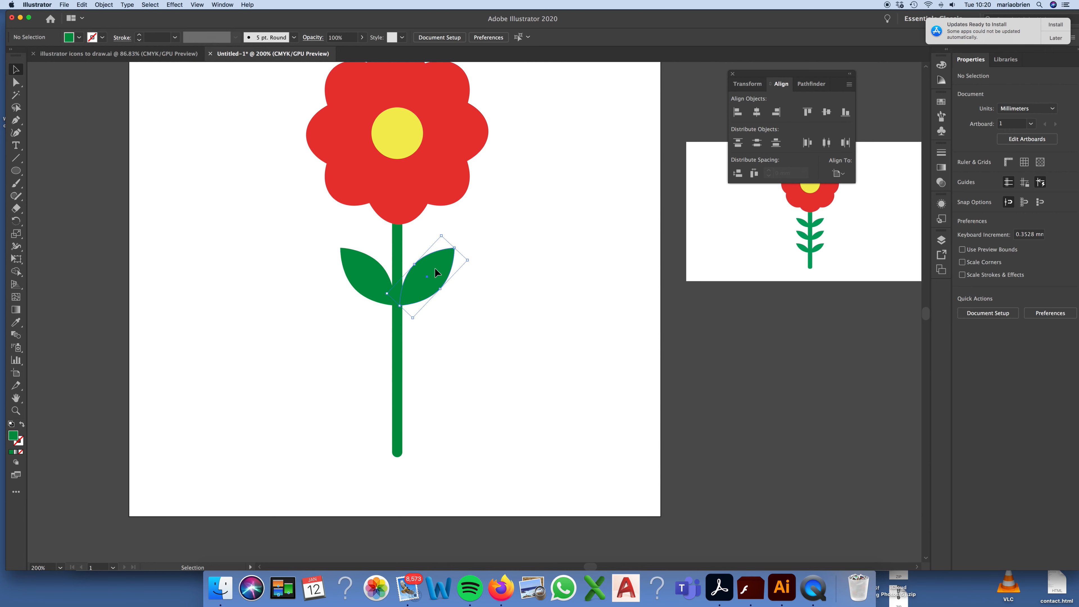
shift+click(357, 275)
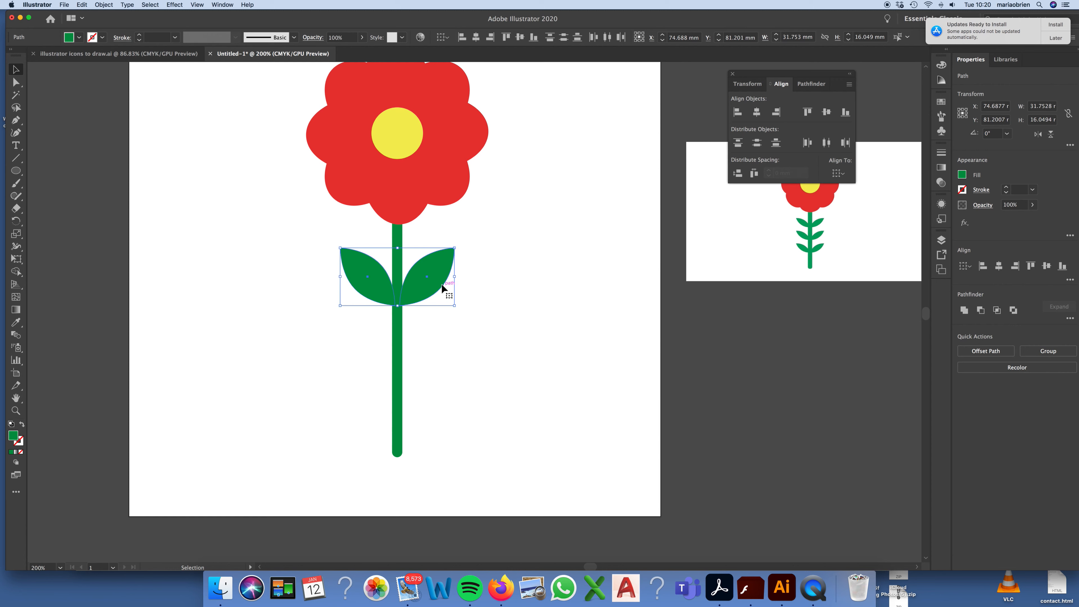
drag(442, 273, 437, 398)
click(525, 340)
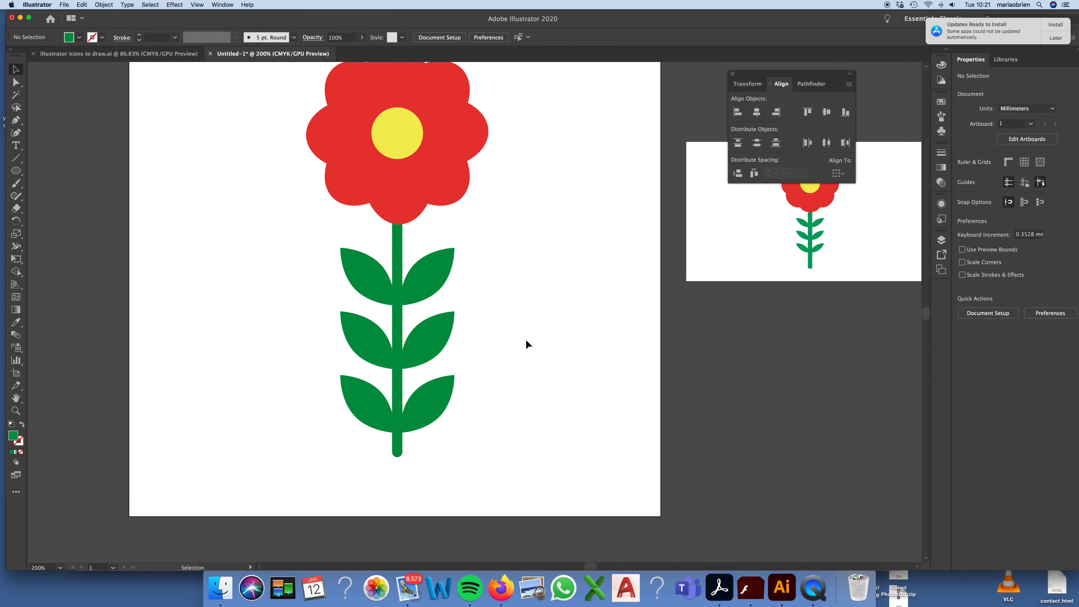
Step: Lengthen the green stem by extending its lower end straight down, further below the lowest pair of leaves
key(super+minus)
key(v)
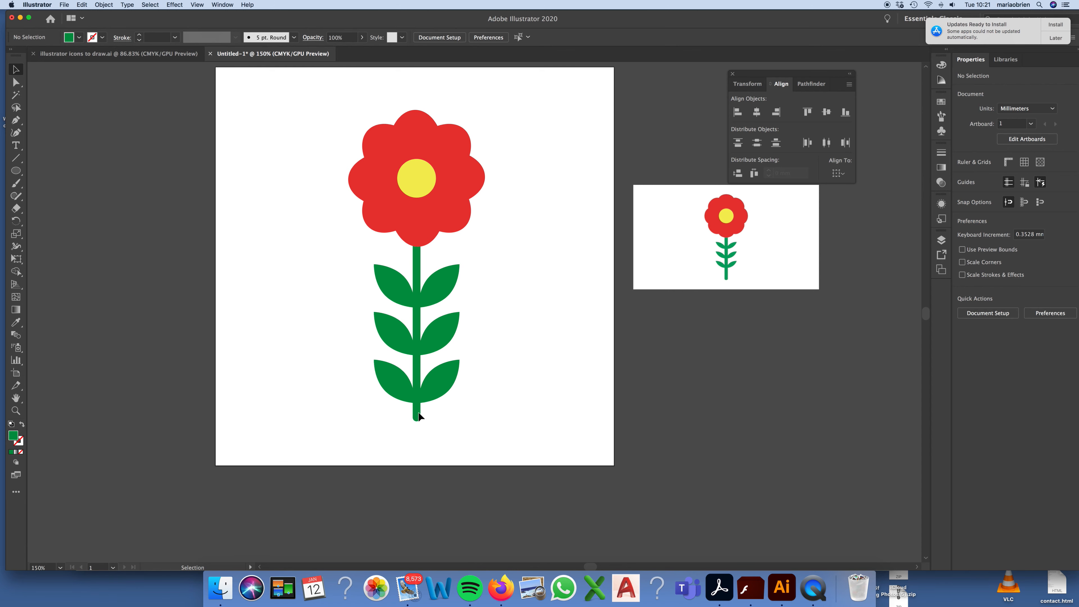
click(415, 418)
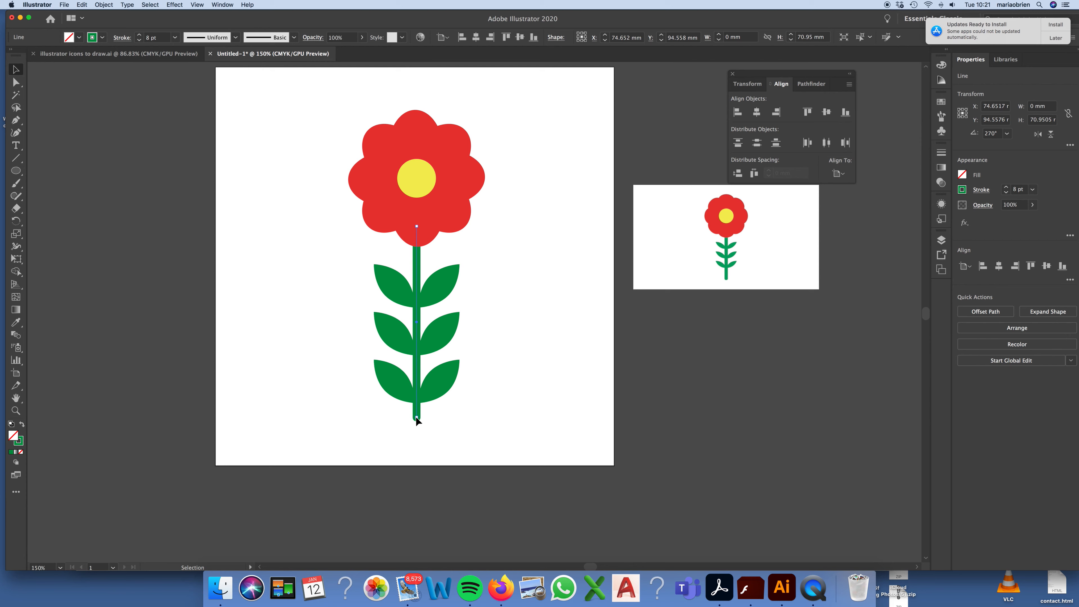
drag(417, 418, 417, 444)
click(502, 408)
Step: Select the entire flower artwork, nudge it slightly upward on the artboard, and deselect it
drag(518, 90, 287, 432)
key(Up)
key(Up)
key(Up)
key(Up)
key(Up)
key(Up)
key(Up)
key(Up)
key(Up)
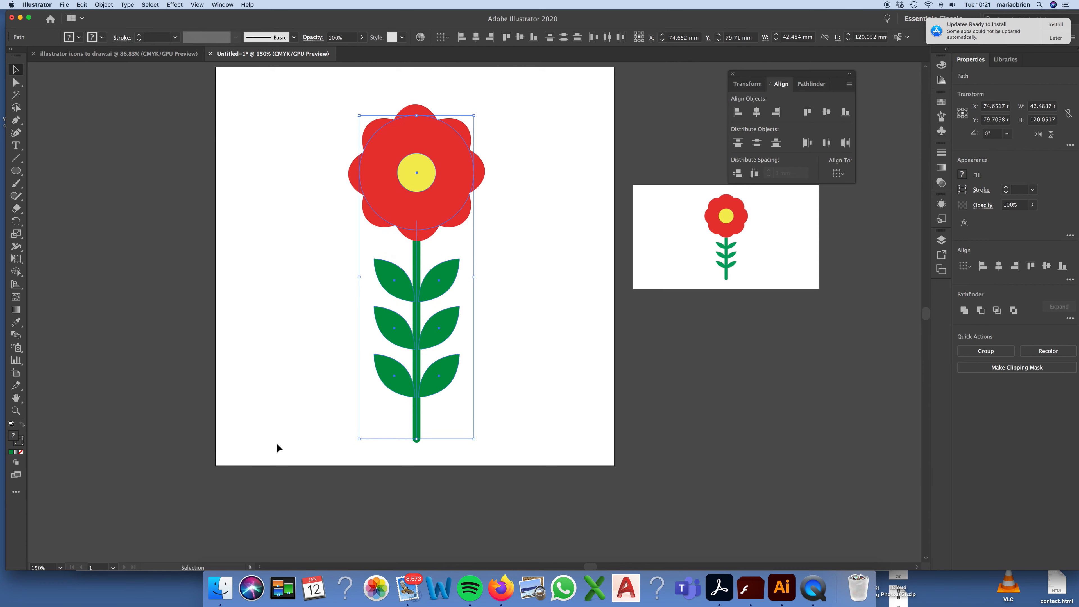
click(275, 349)
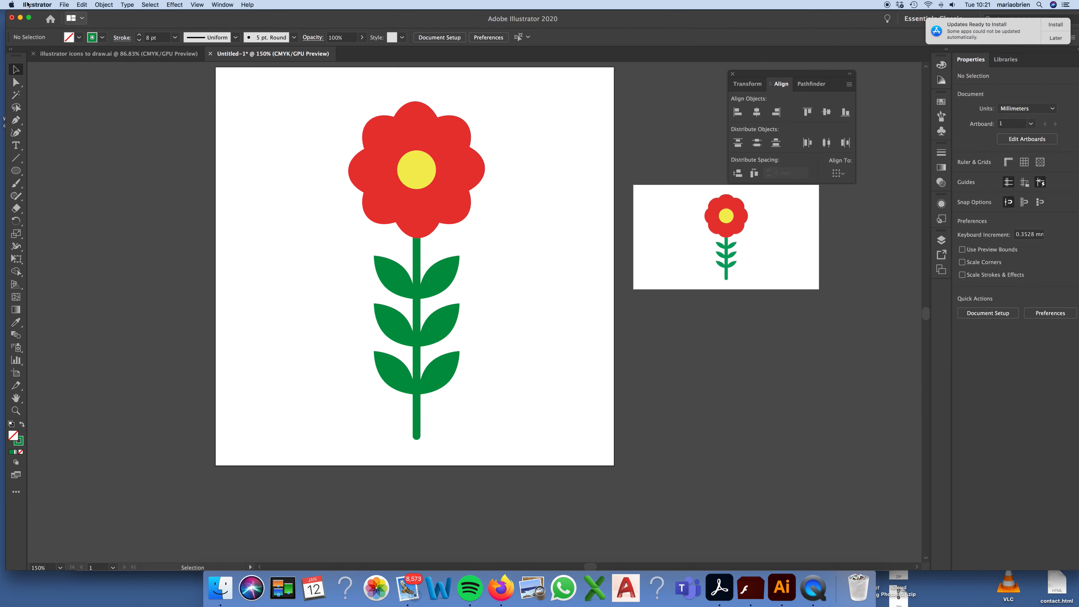